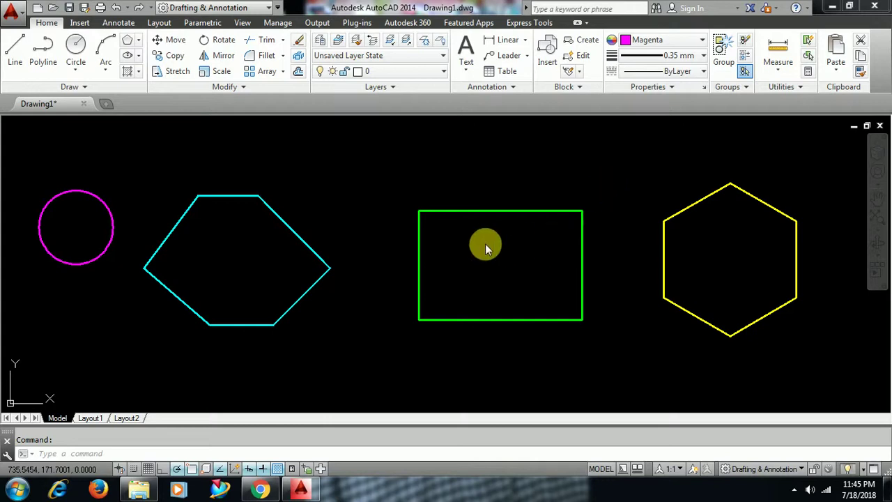
# - Pan and zoom the view to reposition the shapes and make room for an arc
pyautogui.moveTo(567, 213)
pyautogui.mouseDown(button='middle')
pyautogui.moveTo(575, 251)
pyautogui.moveTo(504, 218)
pyautogui.moveTo(550, 189)
pyautogui.mouseUp(button='middle')
pyautogui.scroll(-2, 575, 251)
pyautogui.scroll(1, 573, 237)
pyautogui.scroll(2, 504, 218)
pyautogui.scroll(-1, 662, 216)
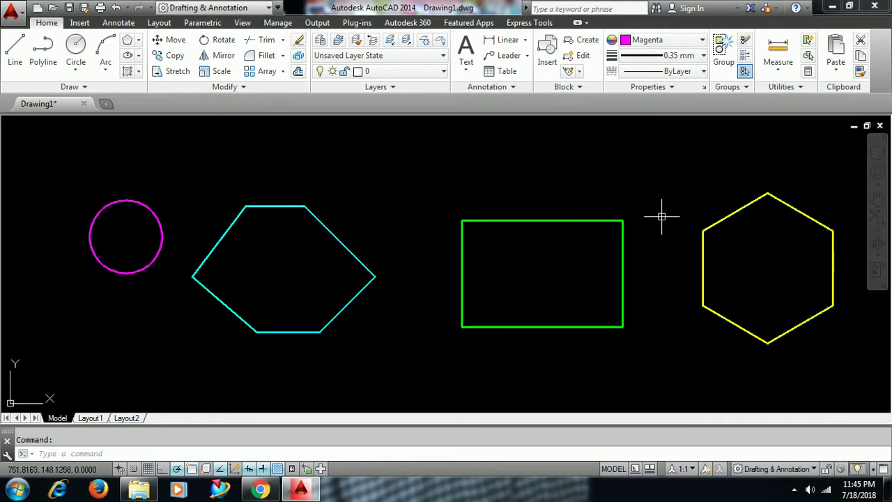
pyautogui.moveTo(662, 217); pyautogui.dragTo(561, 209, button='middle')
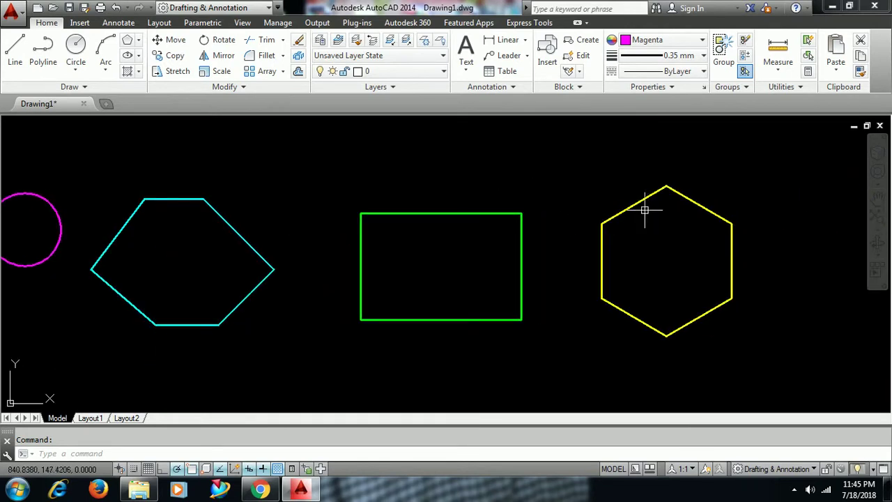
# - Draw a three-point arc by start, second and end points above the rectangle and hexagon
pyautogui.click(106, 49)
pyautogui.scroll(-2, 463, 219)
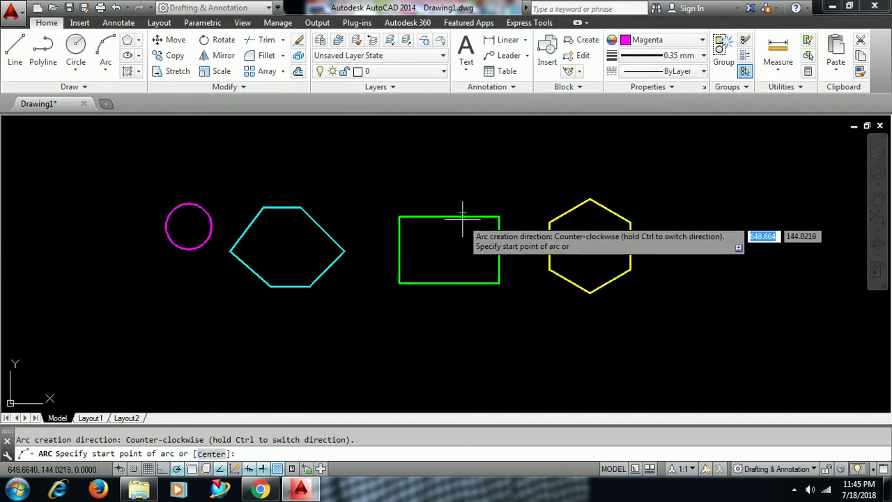
pyautogui.moveTo(462, 219); pyautogui.dragTo(396, 261, button='middle')
pyautogui.click(458, 207)
pyautogui.click(558, 174)
pyautogui.click(584, 188)
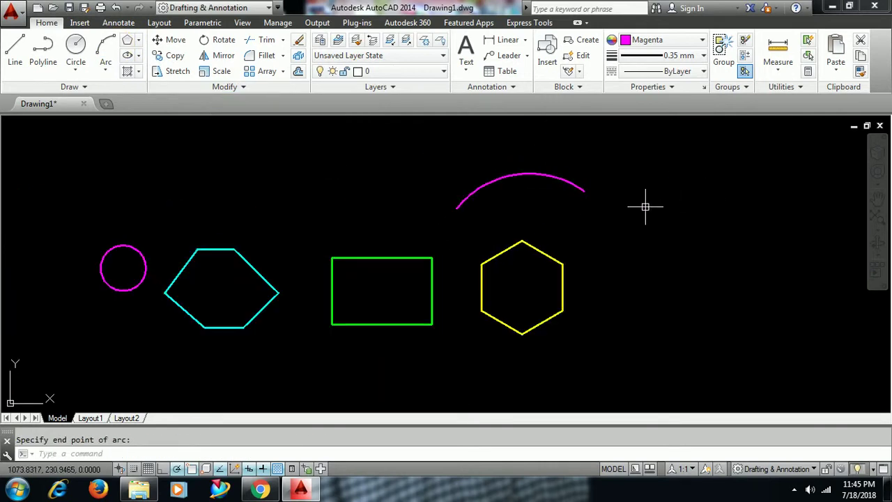
pyautogui.moveTo(542, 189); pyautogui.dragTo(657, 173, button='middle')
pyautogui.scroll(2, 593, 189)
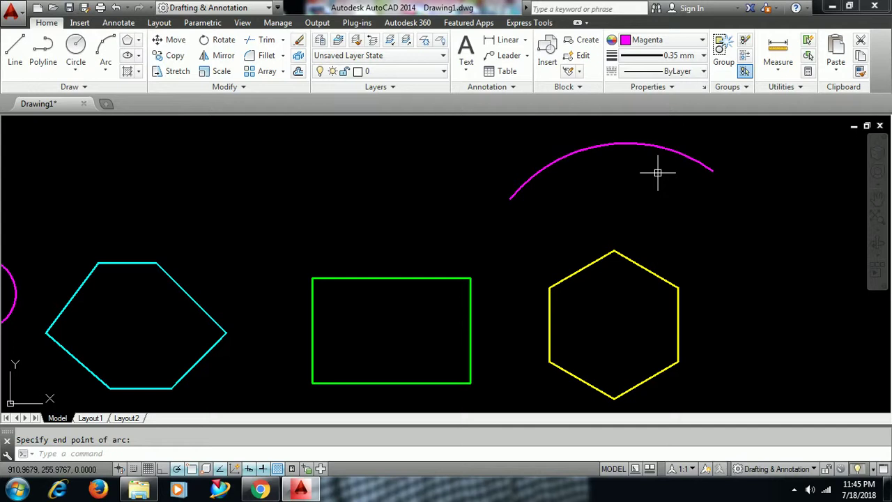
pyautogui.press('F2')
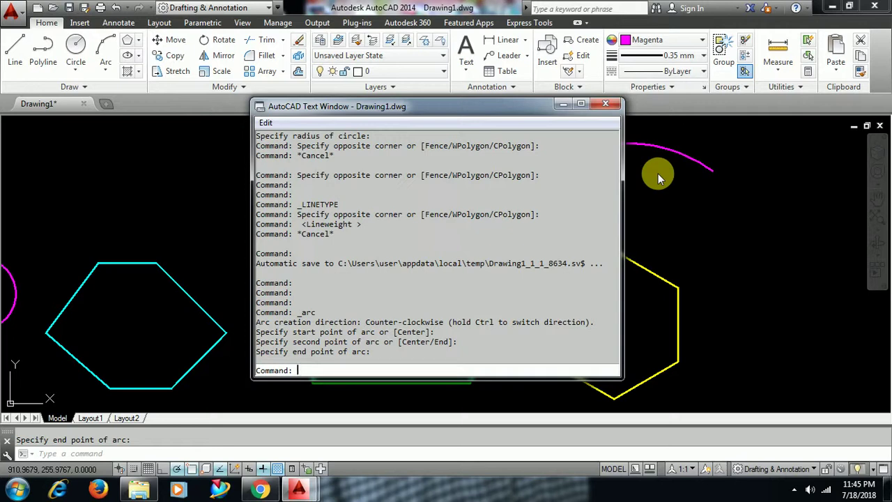
pyautogui.scroll(1, 478, 239)
pyautogui.scroll(2, 479, 239)
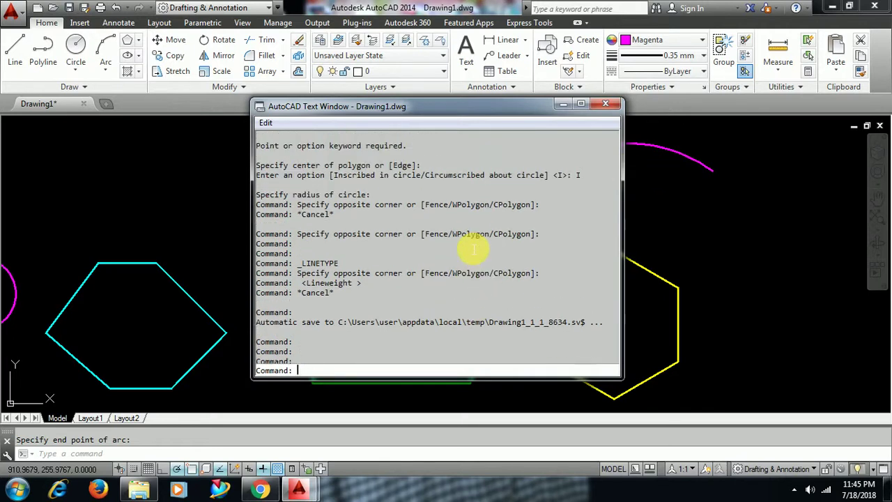
pyautogui.scroll(2, 474, 250)
pyautogui.scroll(1, 474, 253)
pyautogui.scroll(2, 474, 252)
pyautogui.scroll(1, 474, 252)
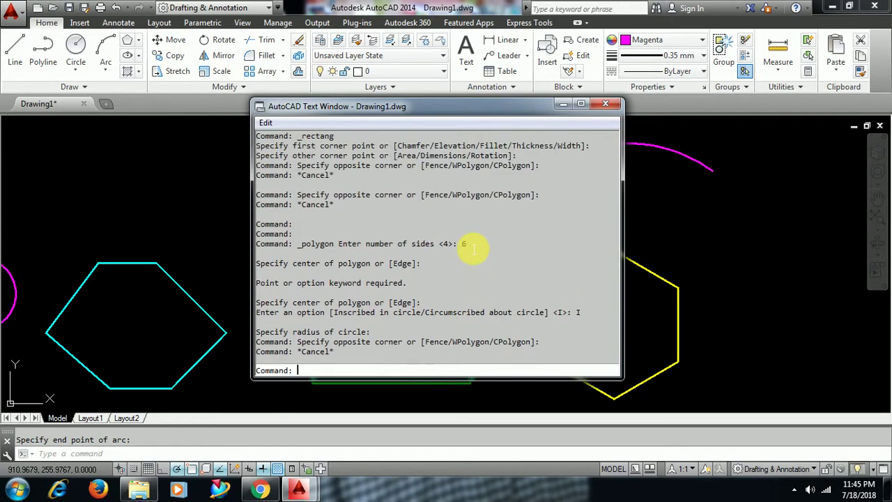
pyautogui.scroll(1, 474, 253)
pyautogui.scroll(2, 474, 252)
pyautogui.scroll(1, 474, 253)
pyautogui.scroll(2, 474, 252)
pyautogui.scroll(1, 474, 251)
pyautogui.scroll(1, 474, 251)
pyautogui.scroll(1, 474, 251)
pyautogui.scroll(3, 474, 251)
pyautogui.scroll(2, 475, 250)
pyautogui.scroll(2, 473, 250)
pyautogui.scroll(2, 474, 250)
pyautogui.scroll(1, 477, 249)
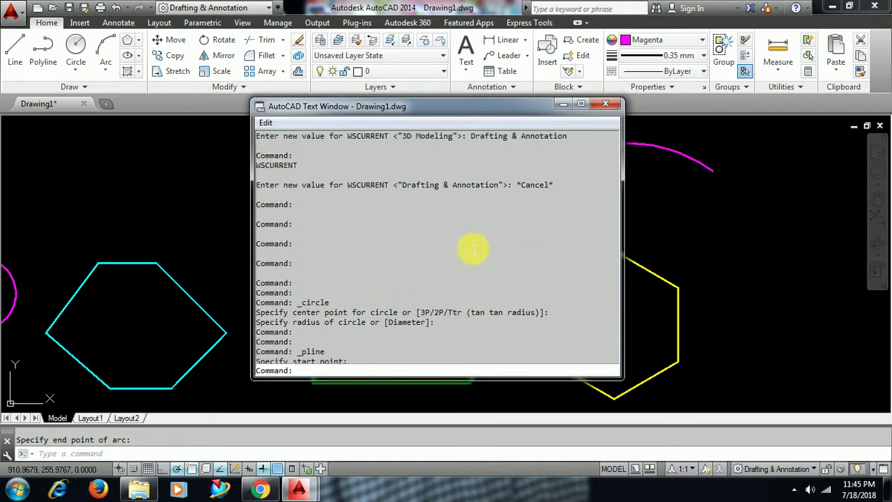
pyautogui.scroll(2, 478, 244)
pyautogui.scroll(2, 475, 241)
pyautogui.scroll(1, 475, 241)
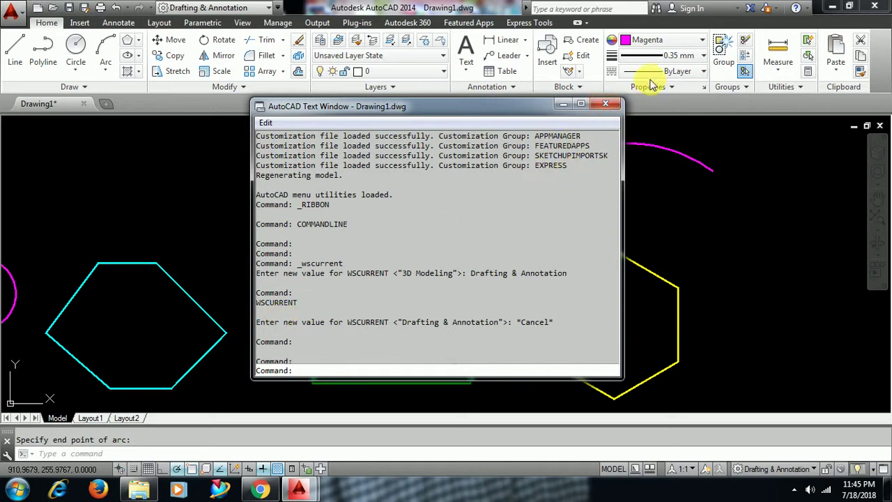
pyautogui.click(613, 105)
pyautogui.scroll(-2, 418, 279)
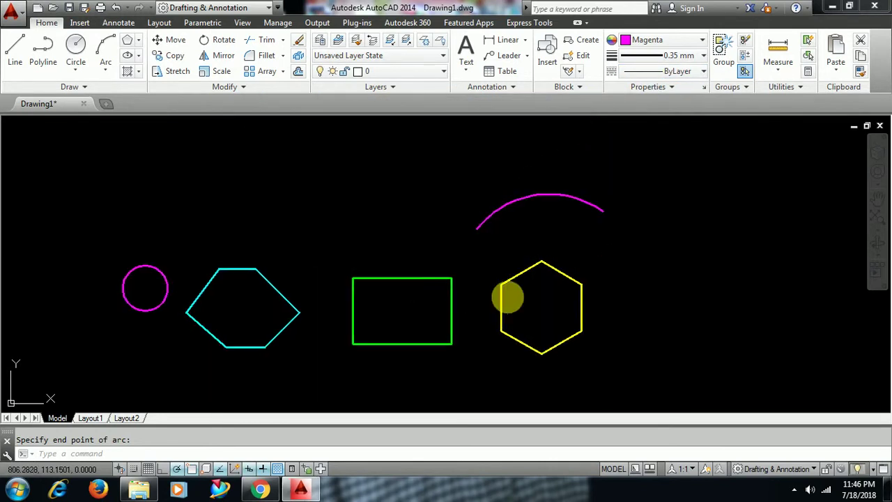
pyautogui.moveTo(563, 286); pyautogui.dragTo(620, 259, button='middle')
pyautogui.scroll(3, 620, 259)
pyautogui.moveTo(537, 265); pyautogui.dragTo(618, 247, button='middle')
pyautogui.scroll(-3, 618, 247)
pyautogui.moveTo(328, 259); pyautogui.dragTo(383, 266, button='middle')
pyautogui.moveTo(568, 271)
pyautogui.mouseDown(button='middle')
pyautogui.moveTo(398, 261)
pyautogui.moveTo(262, 266)
pyautogui.mouseUp(button='middle')
pyautogui.scroll(4, 411, 262)
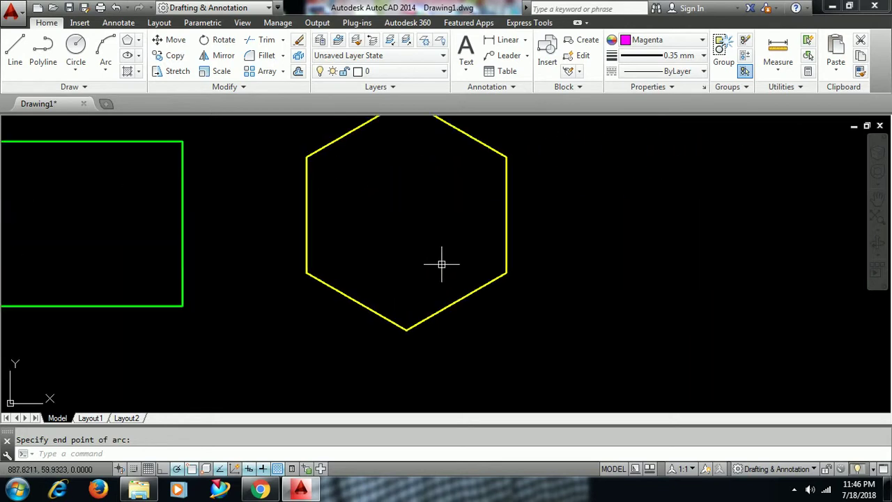
pyautogui.click(472, 294)
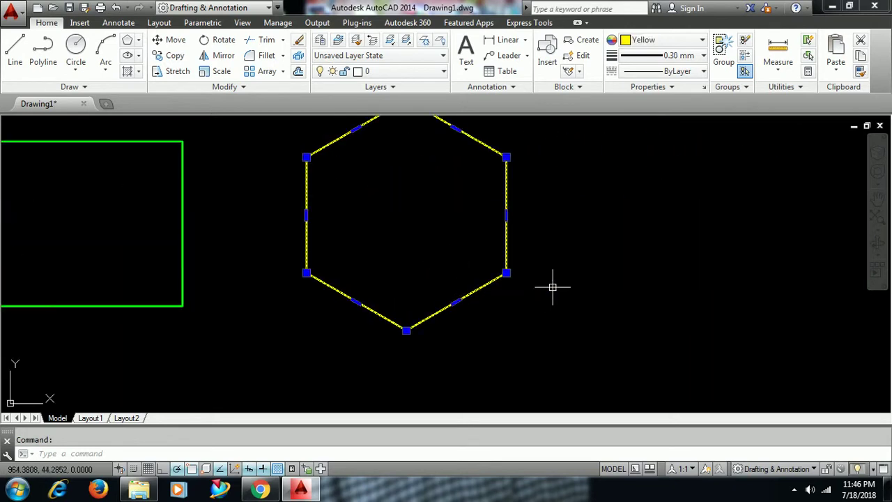
pyautogui.moveTo(537, 283); pyautogui.dragTo(552, 315, button='middle')
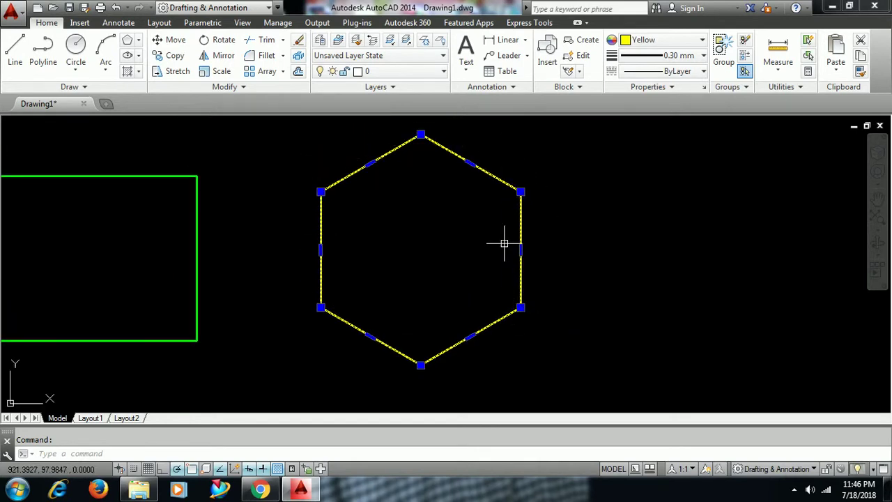
pyautogui.press('Escape')
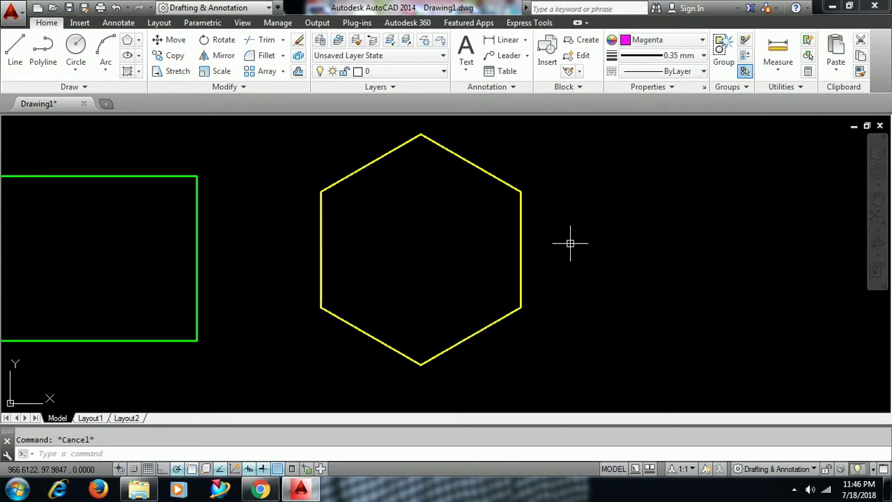
pyautogui.press('F2')
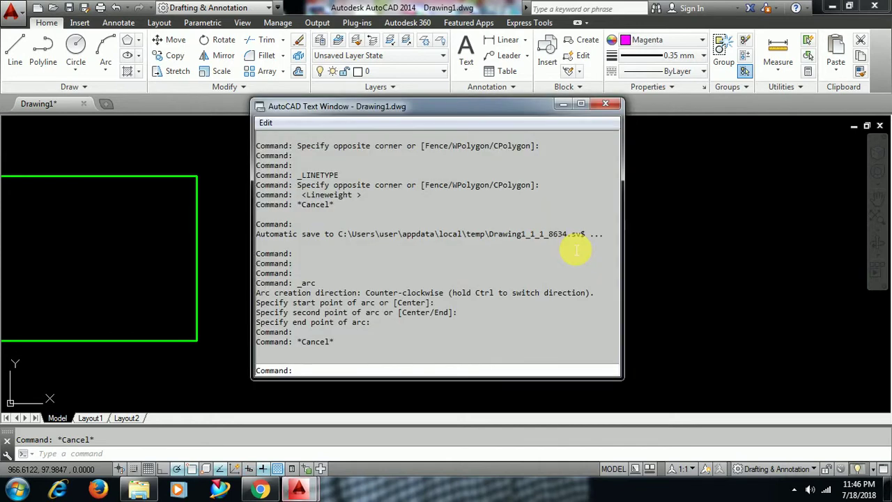
pyautogui.scroll(1, 380, 293)
pyautogui.scroll(1, 377, 298)
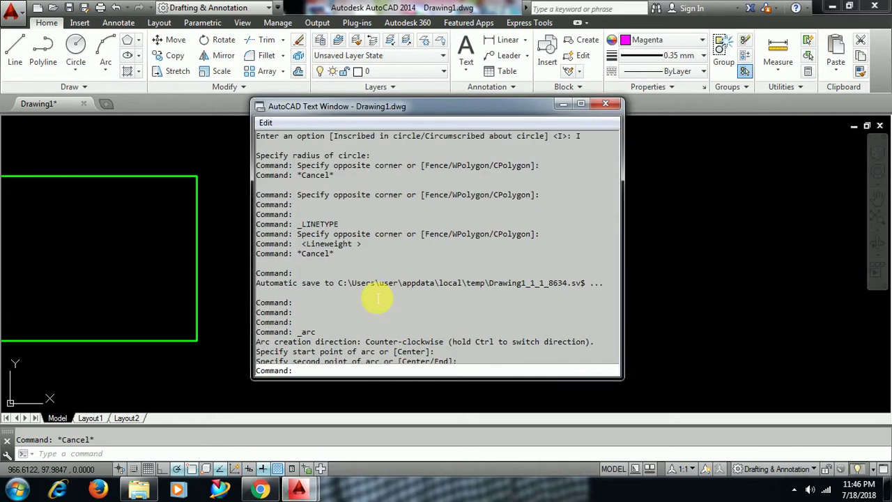
pyautogui.scroll(1, 377, 299)
pyautogui.scroll(1, 377, 298)
pyautogui.scroll(1, 377, 299)
pyautogui.scroll(1, 375, 300)
pyautogui.click(605, 104)
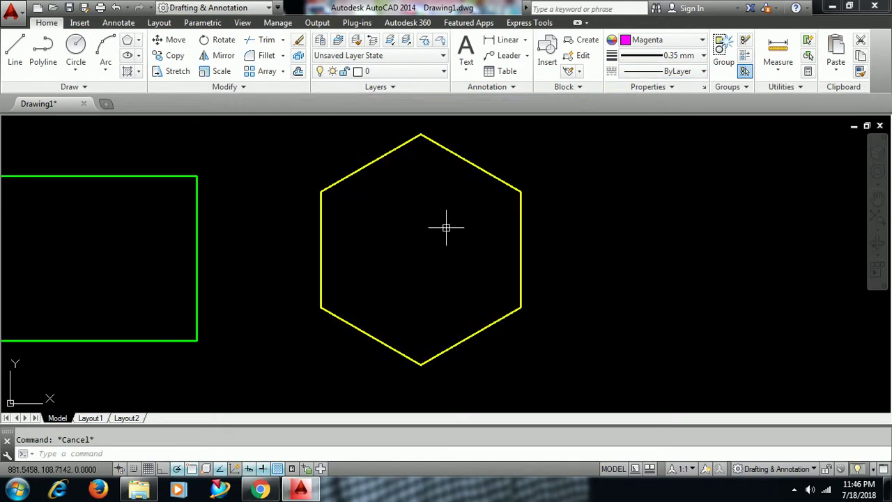
pyautogui.scroll(-1, 421, 231)
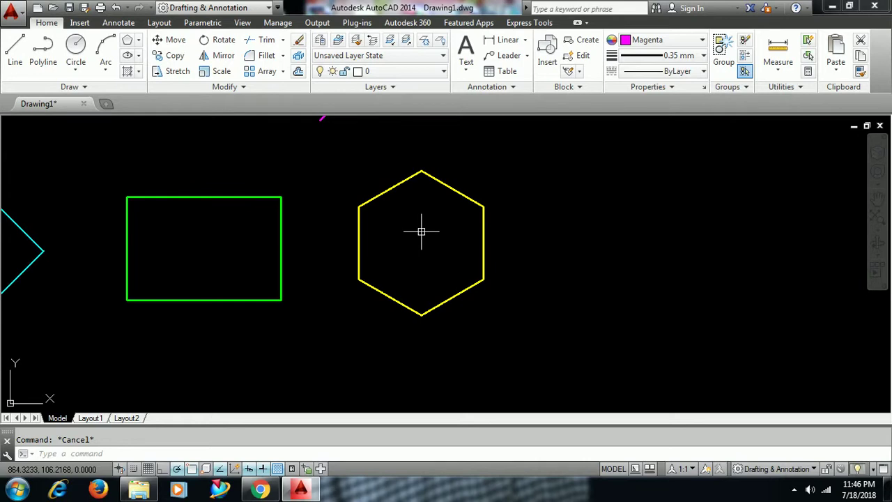
# - List the yellow hexagon's properties with the LS command
pyautogui.write('LS')
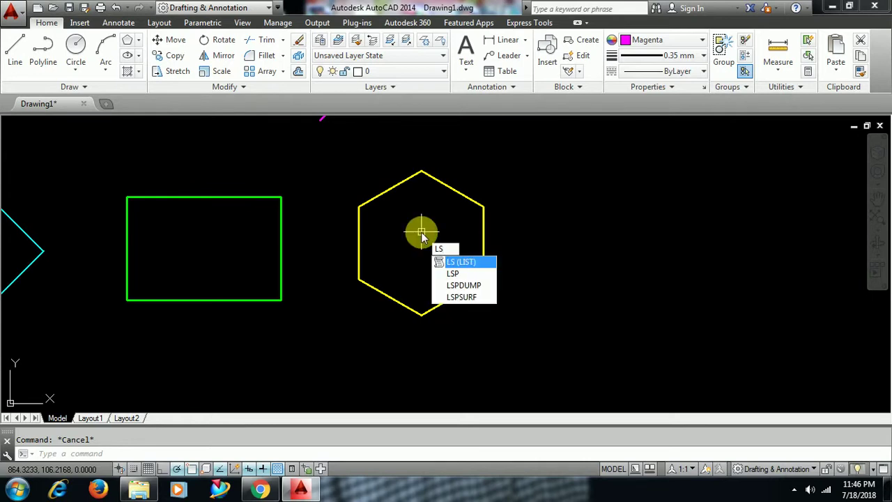
pyautogui.press('Return')
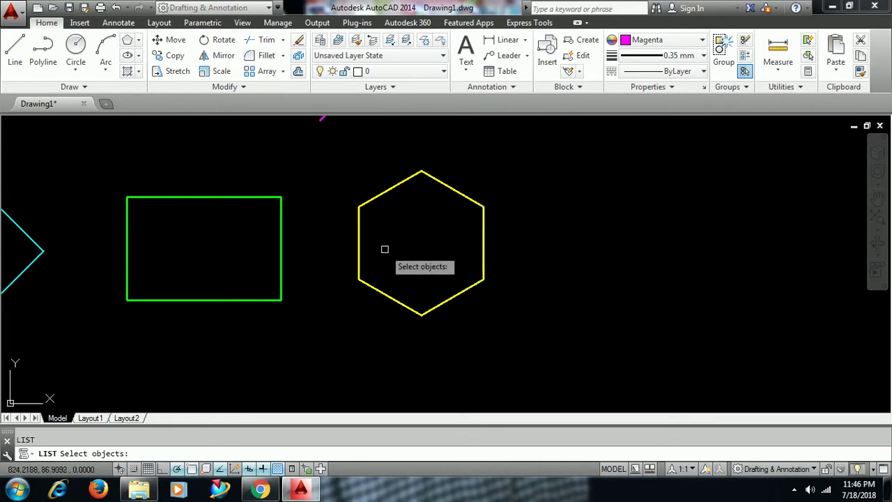
pyautogui.click(379, 291)
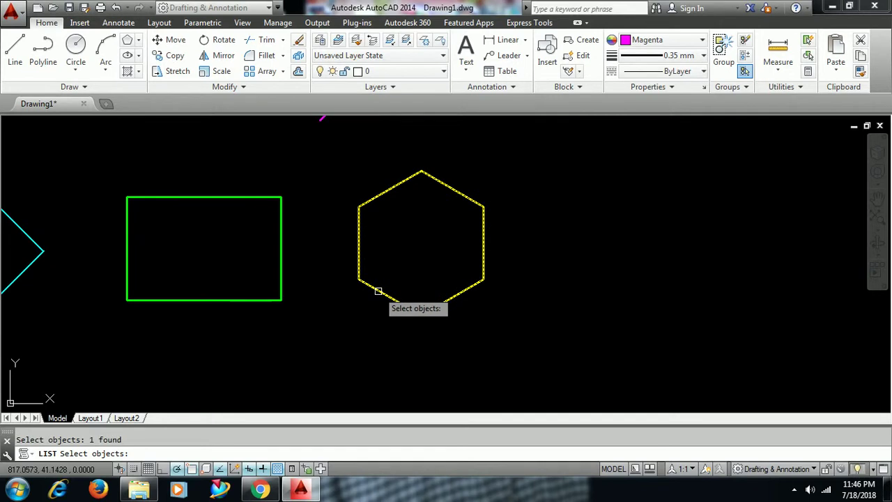
pyautogui.press('Return')
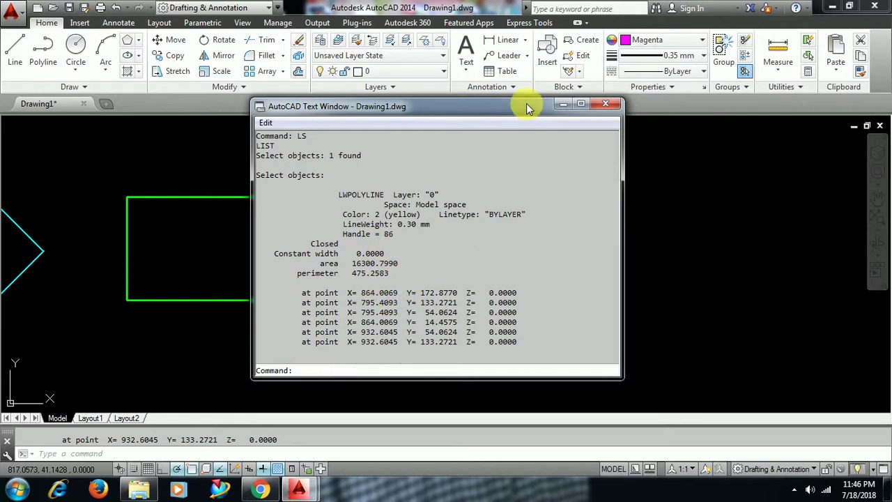
# - Read the listed area 16300.7990, perimeter 475.2583 and vertex coordinates, then close the listing
pyautogui.moveTo(528, 107); pyautogui.dragTo(307, 102)
pyautogui.press('F2')
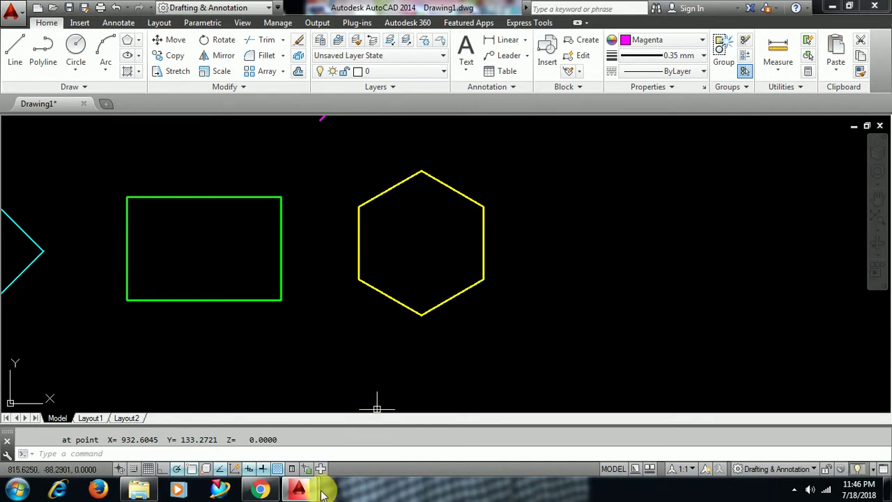
pyautogui.moveTo(299, 491)
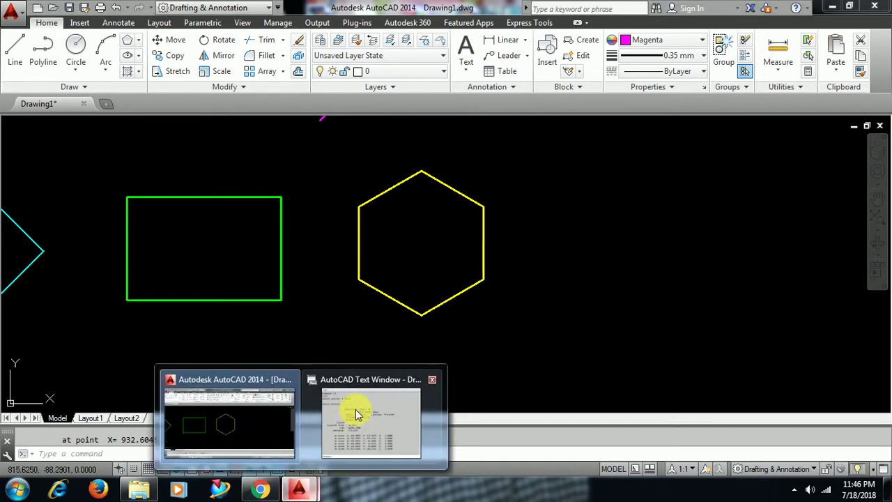
pyautogui.click(354, 421)
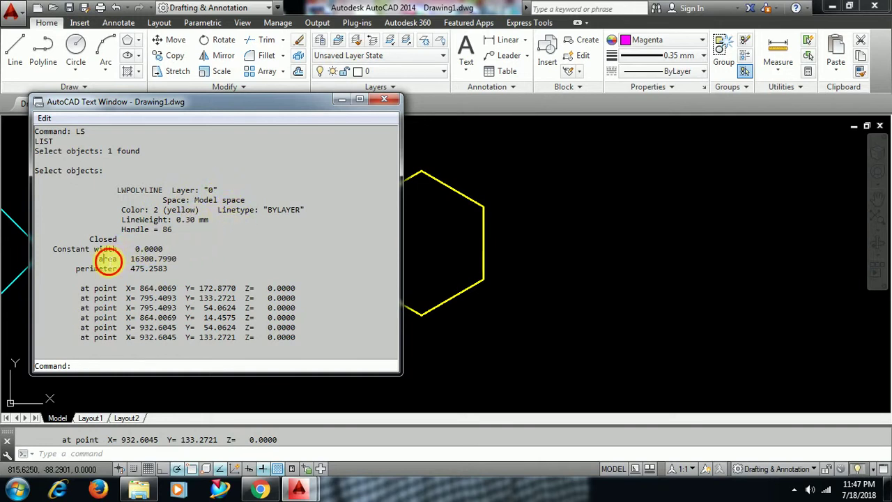
pyautogui.moveTo(102, 259); pyautogui.dragTo(175, 258)
pyautogui.moveTo(77, 270); pyautogui.dragTo(168, 269)
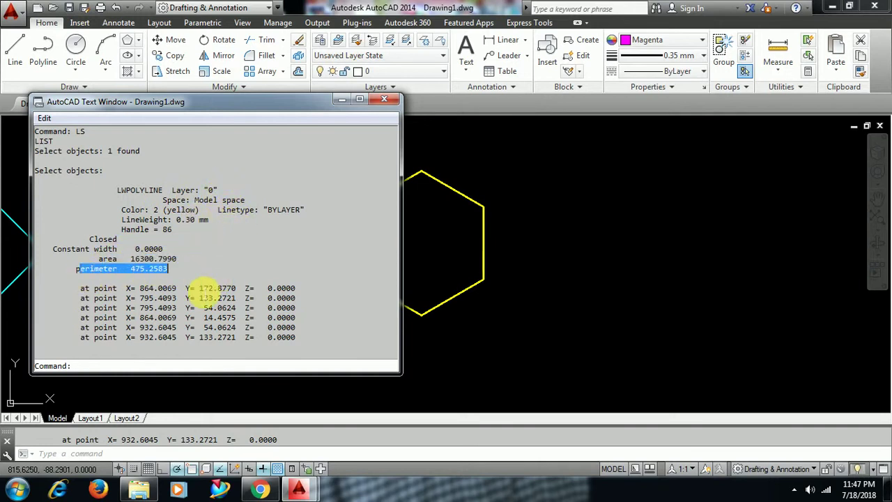
pyautogui.click(111, 293)
pyautogui.moveTo(106, 288); pyautogui.dragTo(145, 288)
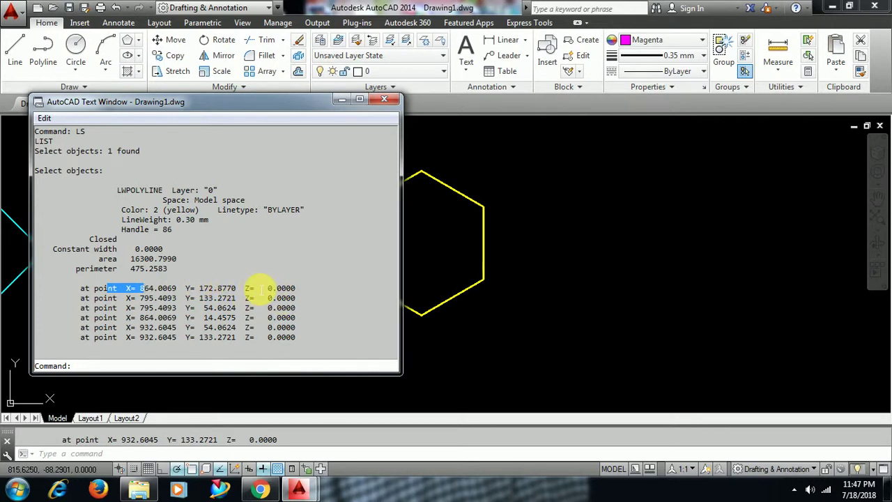
pyautogui.click(385, 99)
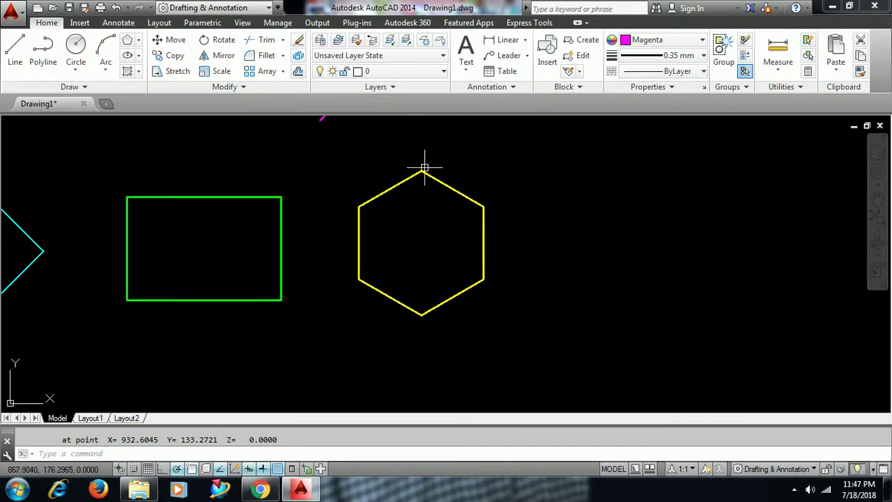
pyautogui.moveTo(425, 167)
pyautogui.mouseDown(button='middle')
pyautogui.moveTo(571, 183)
pyautogui.moveTo(564, 202)
pyautogui.mouseUp(button='middle')
pyautogui.scroll(-2, 568, 180)
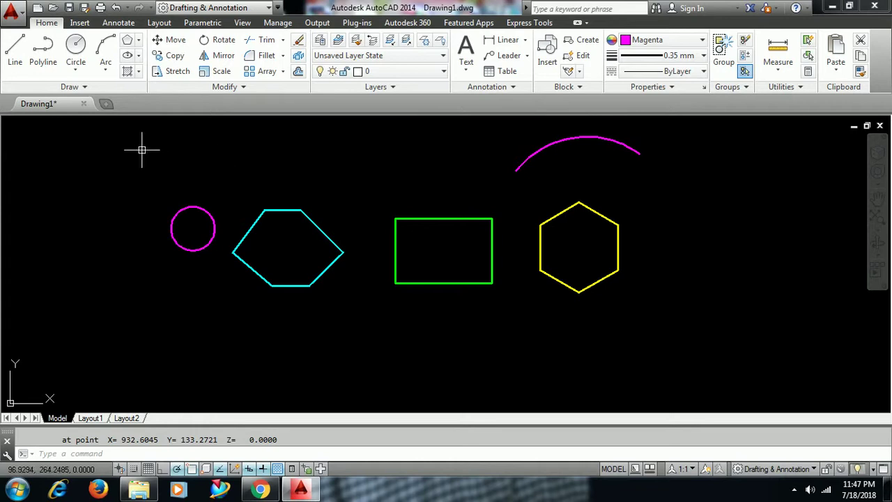
pyautogui.scroll(2, 231, 224)
pyautogui.scroll(2, 235, 225)
pyautogui.click(285, 214)
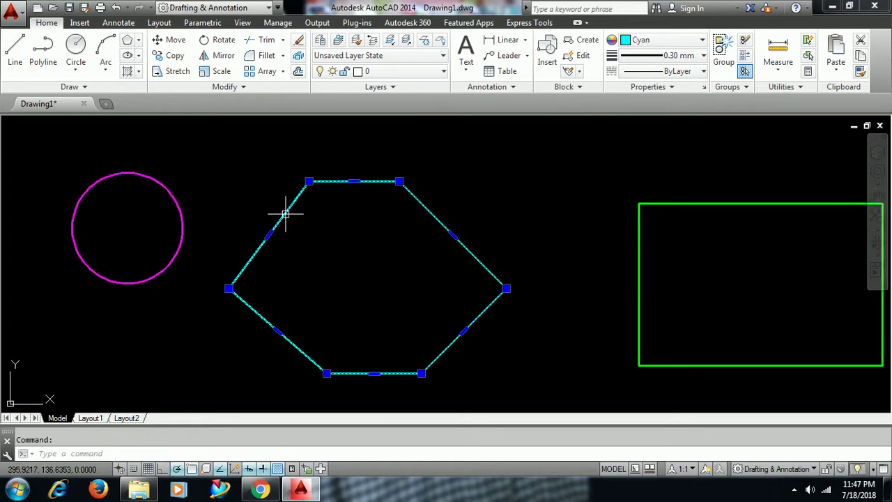
pyautogui.scroll(-2, 293, 210)
pyautogui.click(217, 193)
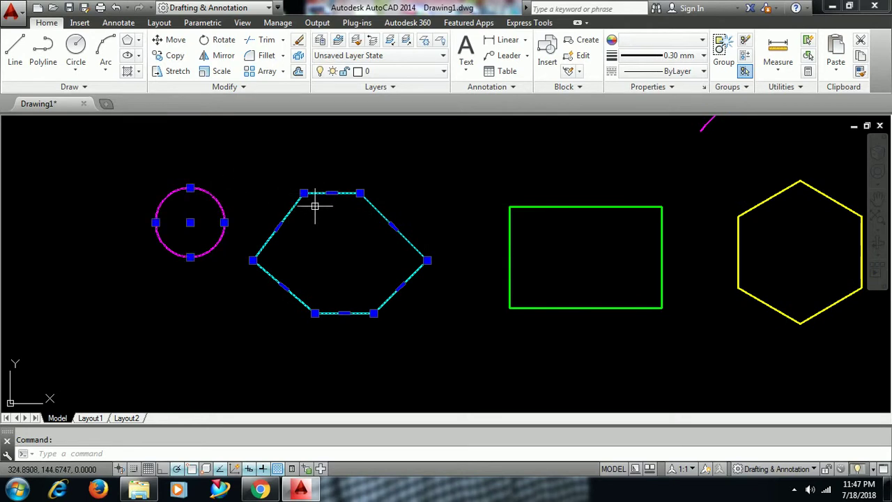
pyautogui.press('Escape')
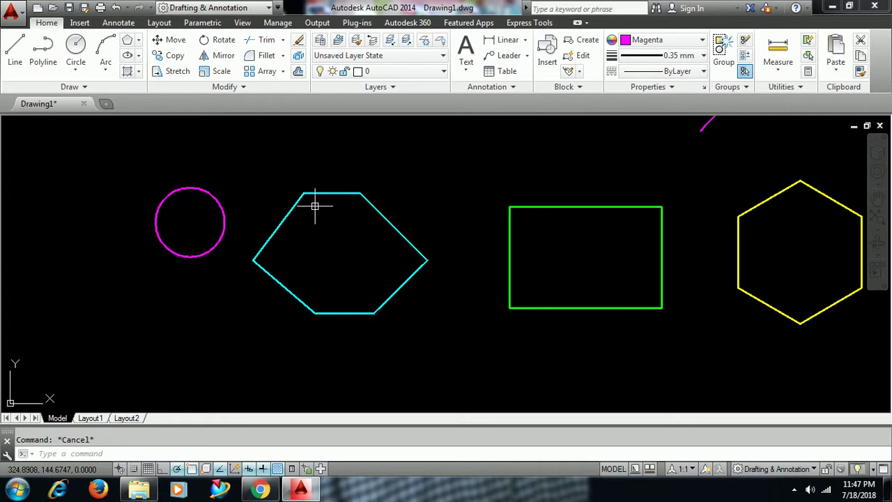
# - Measure the cyan hexagon as an object: area 17172.9112, length 500.8435
pyautogui.write('aa')
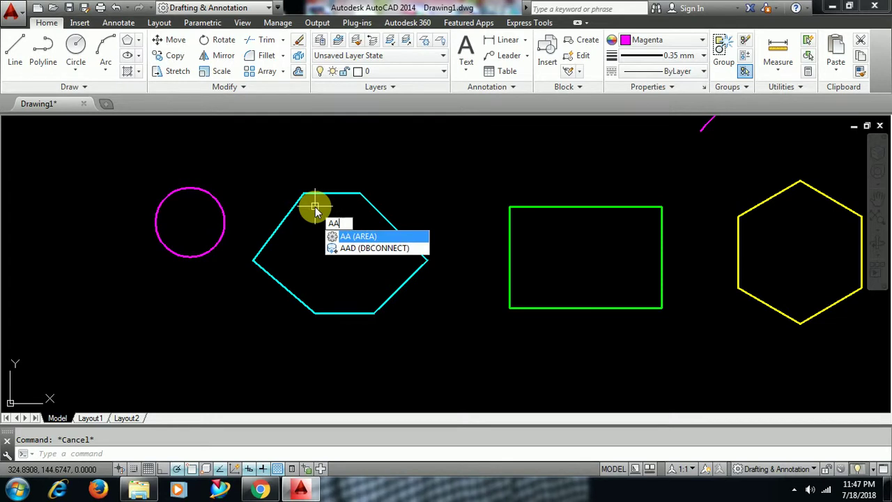
pyautogui.press('Return')
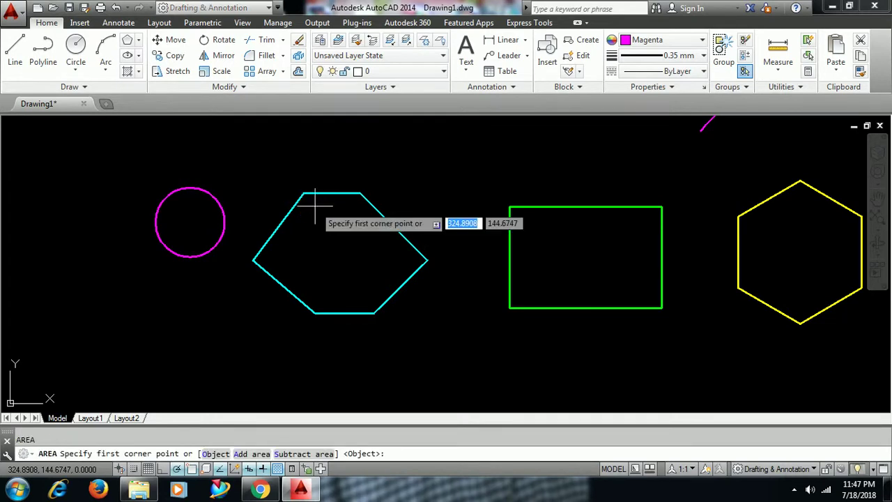
pyautogui.rightClick(342, 234)
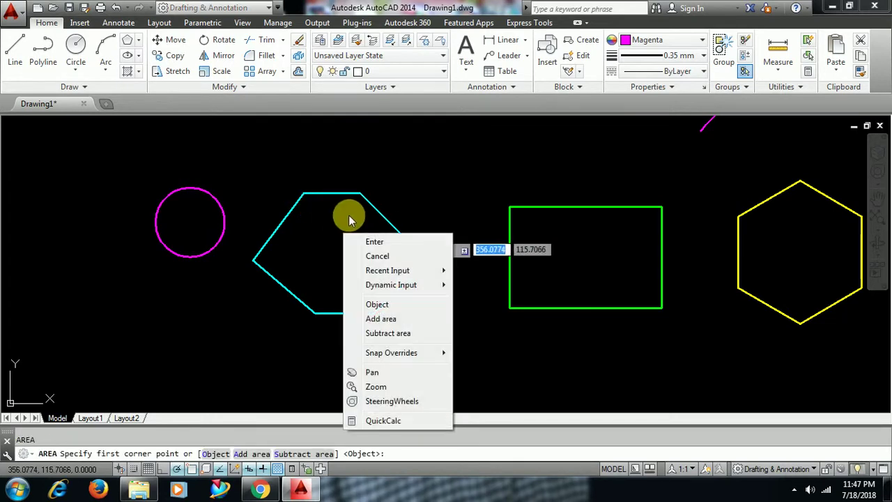
pyautogui.click(404, 307)
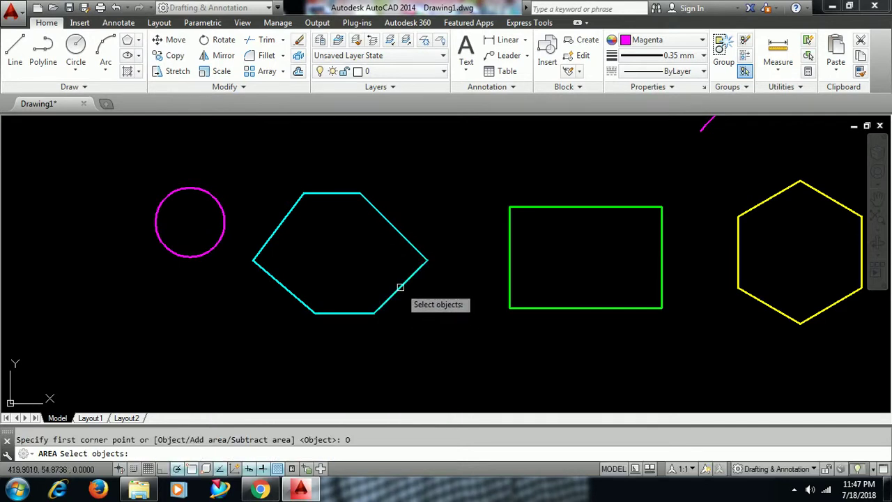
pyautogui.click(401, 287)
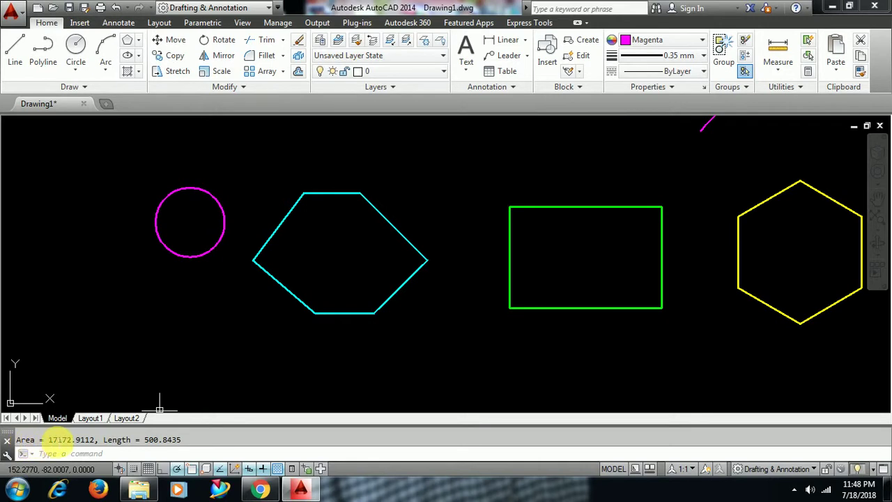
pyautogui.moveTo(180, 439); pyautogui.dragTo(40, 439)
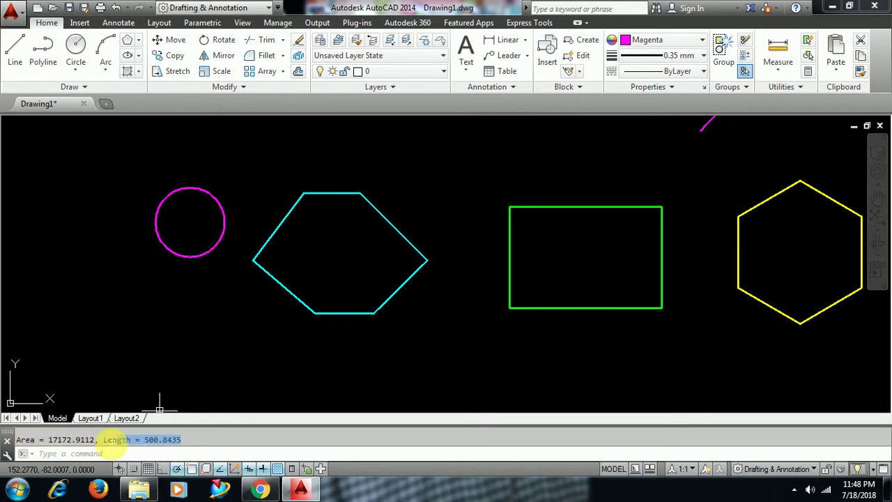
pyautogui.click(206, 451)
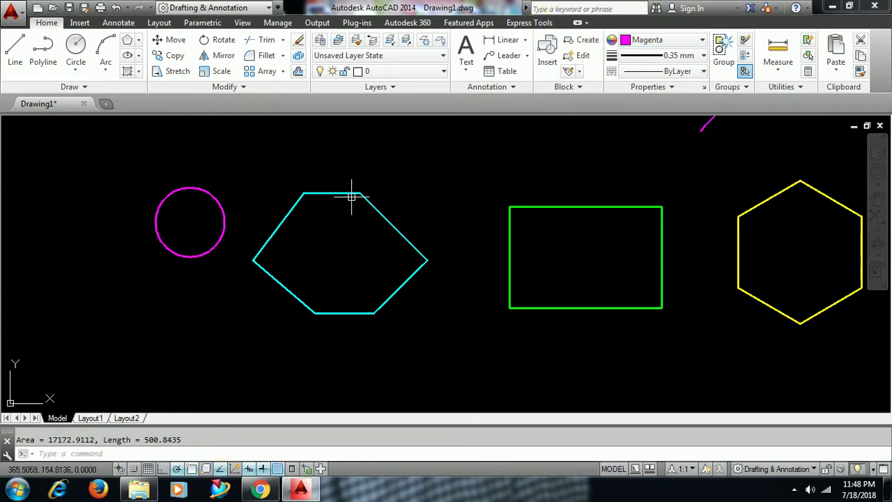
# - Measure the magenta circle as an object: area 4619.3707, circumference 240.9330
pyautogui.moveTo(342, 193); pyautogui.dragTo(360, 195, button='middle')
pyautogui.moveTo(230, 148); pyautogui.dragTo(262, 205, button='middle')
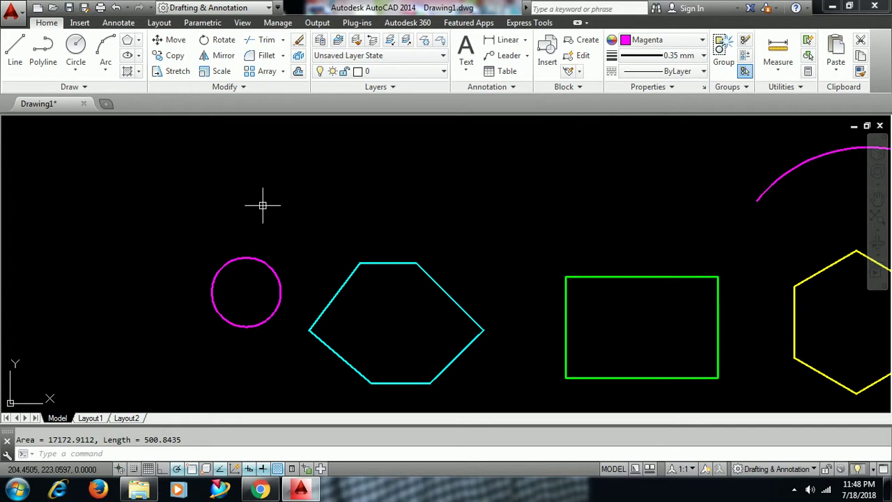
pyautogui.write('aa')
pyautogui.press('Escape')
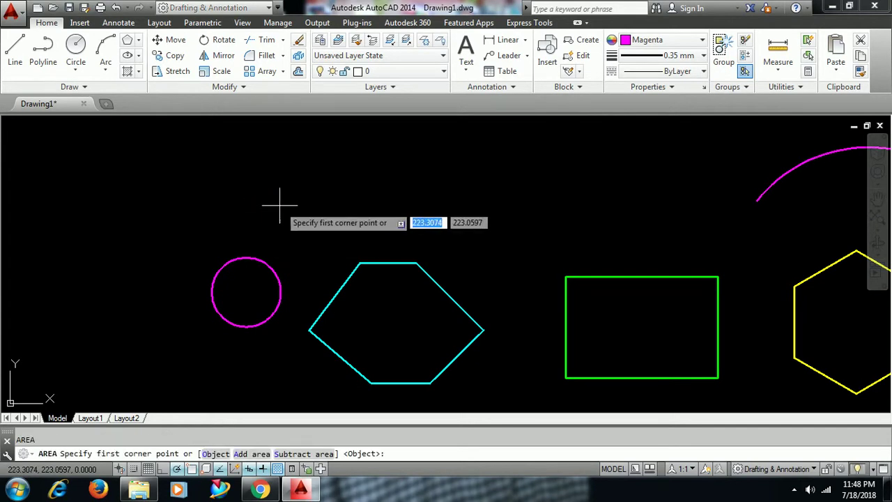
pyautogui.rightClick(286, 207)
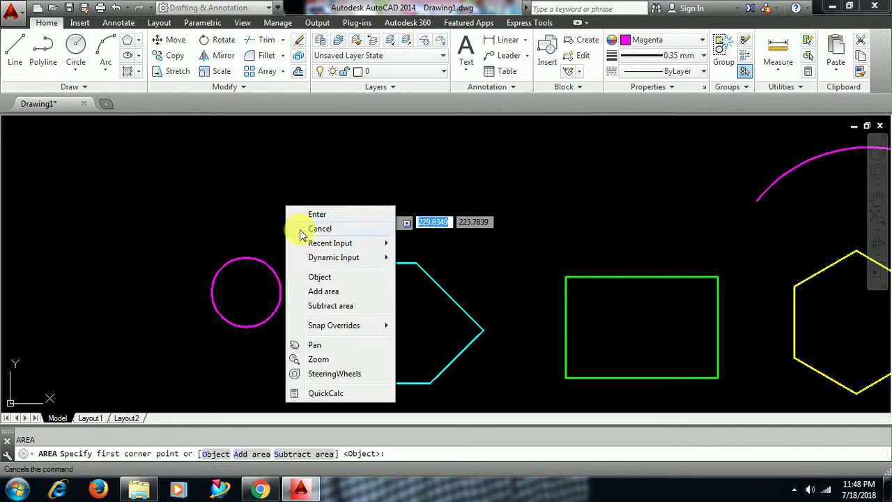
pyautogui.click(314, 278)
pyautogui.click(281, 291)
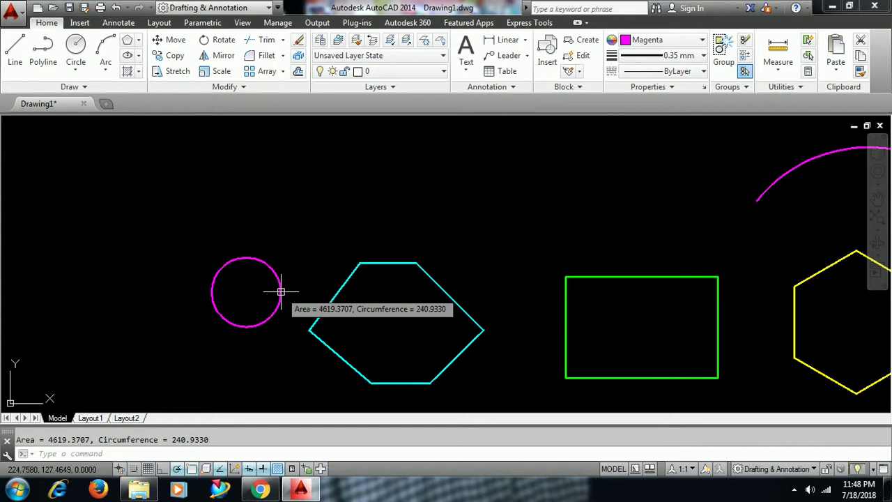
pyautogui.press('Escape')
# - Pick the green rectangle's four corners to get area 19073.6110 and perimeter 563.9035
pyautogui.write('AA')
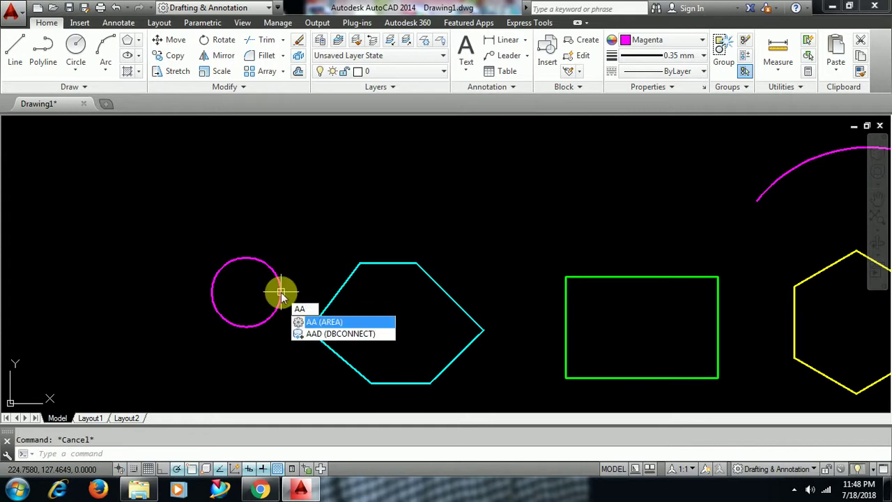
pyautogui.press('Return')
pyautogui.moveTo(522, 190); pyautogui.dragTo(315, 193, button='middle')
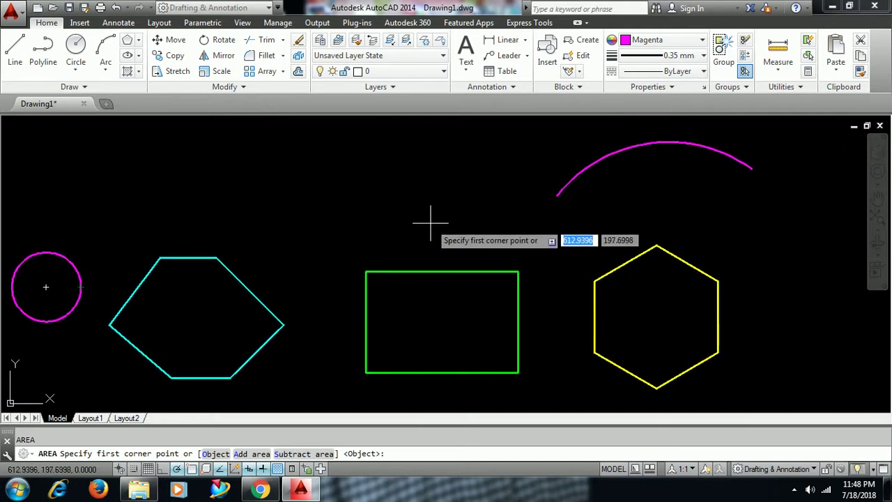
pyautogui.click(366, 373)
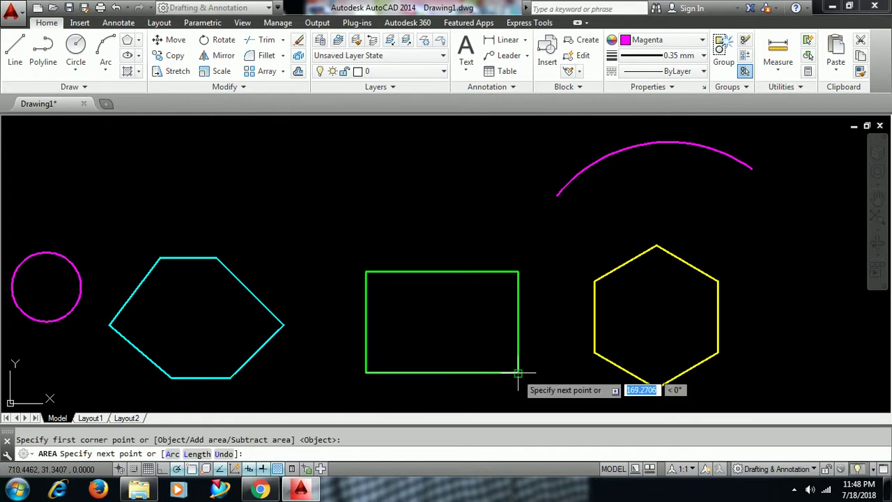
pyautogui.click(518, 373)
pyautogui.click(518, 272)
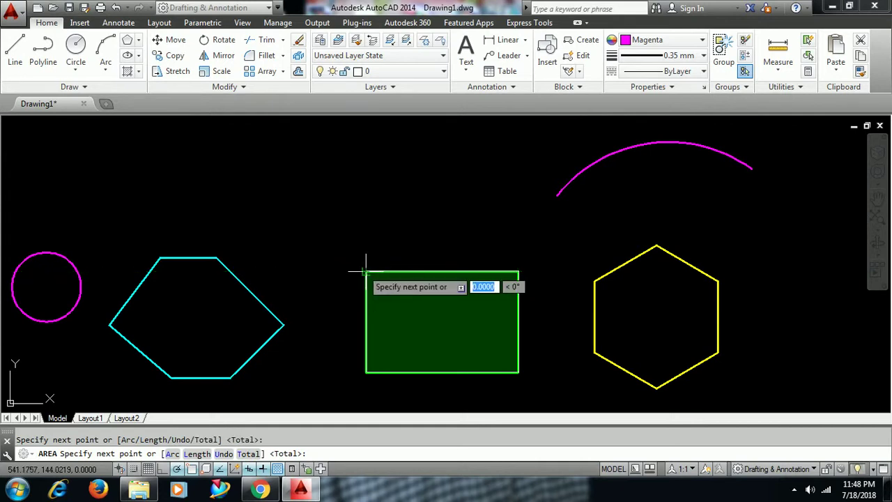
pyautogui.click(366, 272)
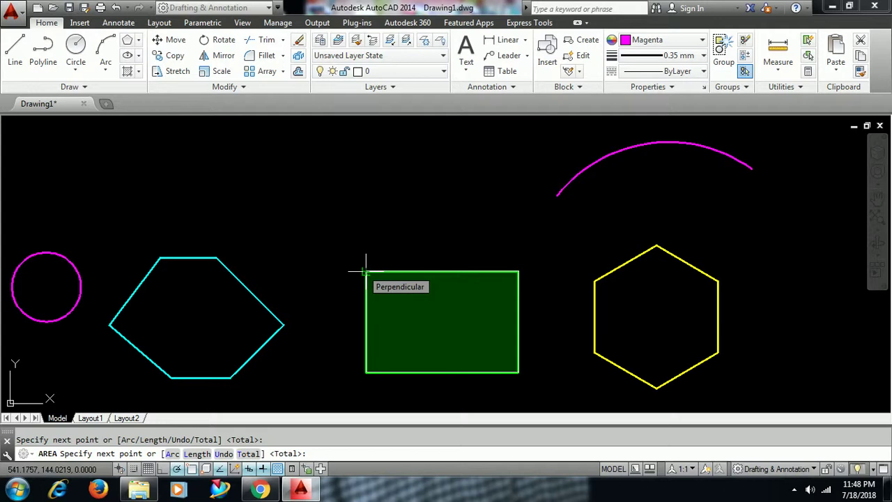
pyautogui.press('Return')
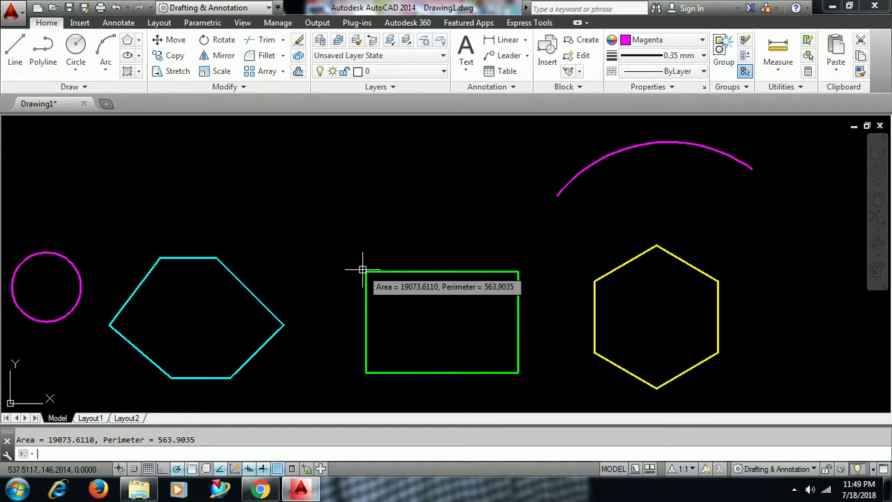
pyautogui.press('Escape')
pyautogui.moveTo(440, 232)
pyautogui.mouseDown(button='middle')
pyautogui.moveTo(499, 181)
pyautogui.moveTo(484, 208)
pyautogui.mouseUp(button='middle')
# - Identify the magenta circle's centre point: X 185.8982, Y 126.8947, Z 0
pyautogui.write('I')
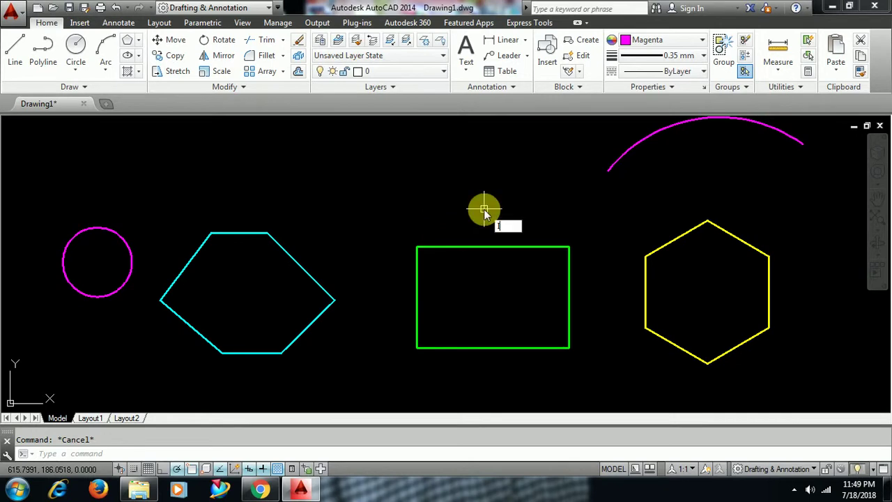
pyautogui.write('D')
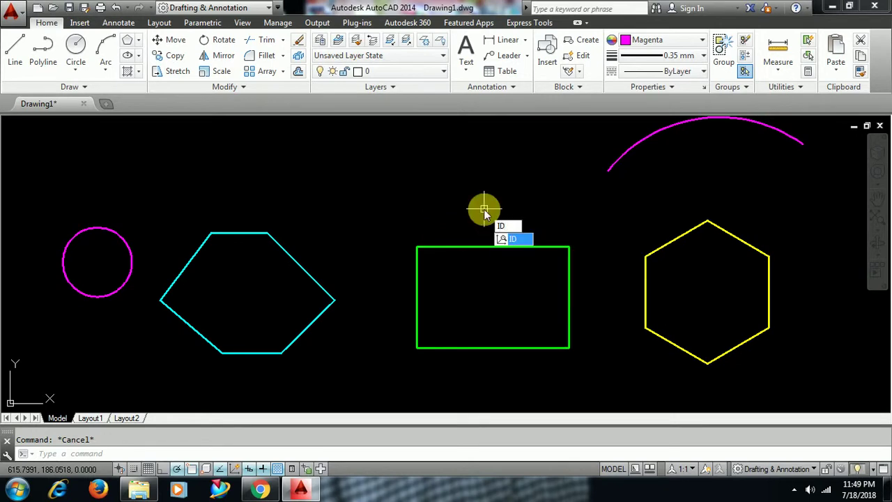
pyautogui.press('Return')
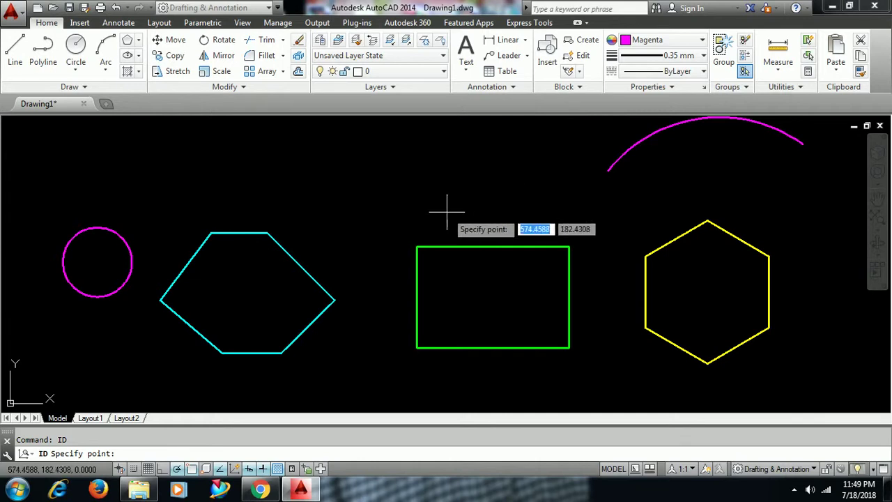
pyautogui.moveTo(398, 235); pyautogui.dragTo(623, 191, button='middle')
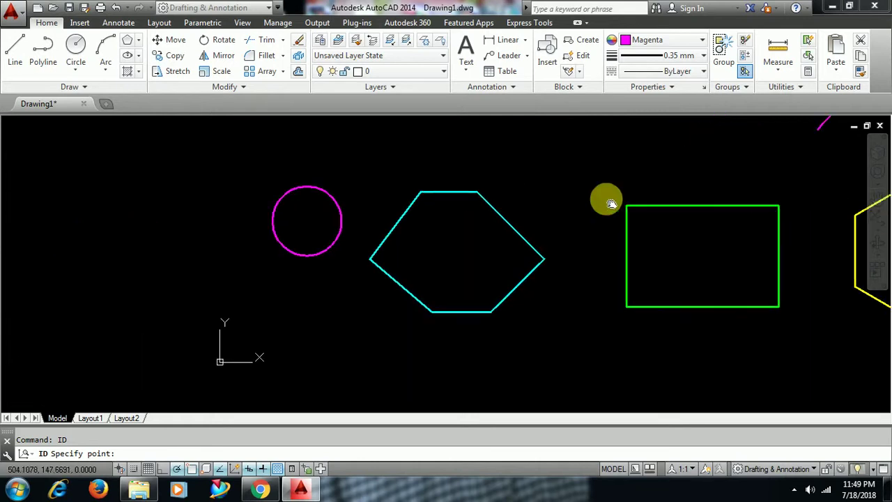
pyautogui.click(322, 216)
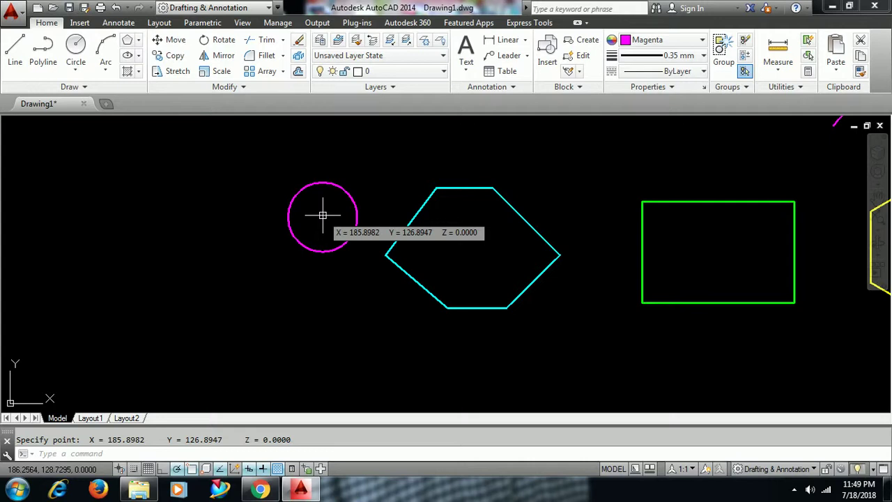
# - Set the UCS icon to display at the drawing origin with UCSICON ORigin
pyautogui.scroll(-4, 526, 195)
pyautogui.moveTo(526, 195)
pyautogui.mouseDown(button='middle')
pyautogui.moveTo(443, 215)
pyautogui.moveTo(506, 189)
pyautogui.moveTo(530, 199)
pyautogui.moveTo(442, 235)
pyautogui.mouseUp(button='middle')
pyautogui.scroll(2, 451, 191)
pyautogui.scroll(3, 434, 223)
pyautogui.scroll(-3, 434, 214)
pyautogui.scroll(3, 466, 232)
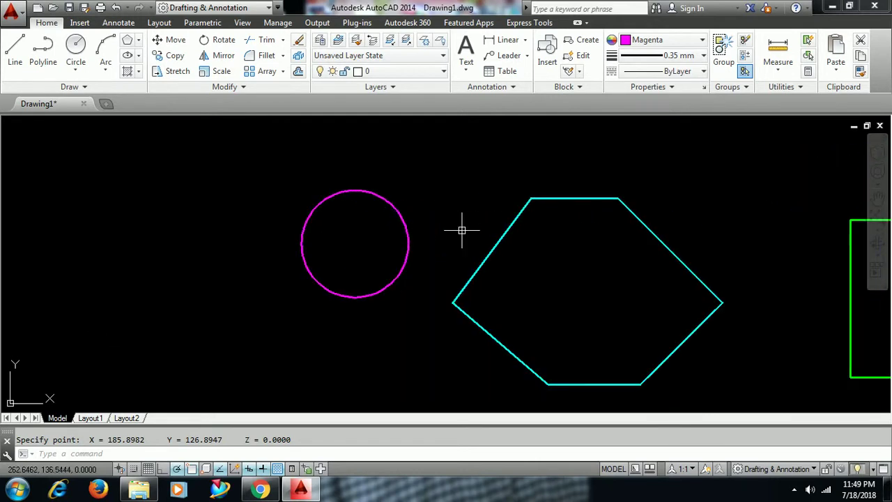
pyautogui.moveTo(472, 219); pyautogui.dragTo(401, 205, button='middle')
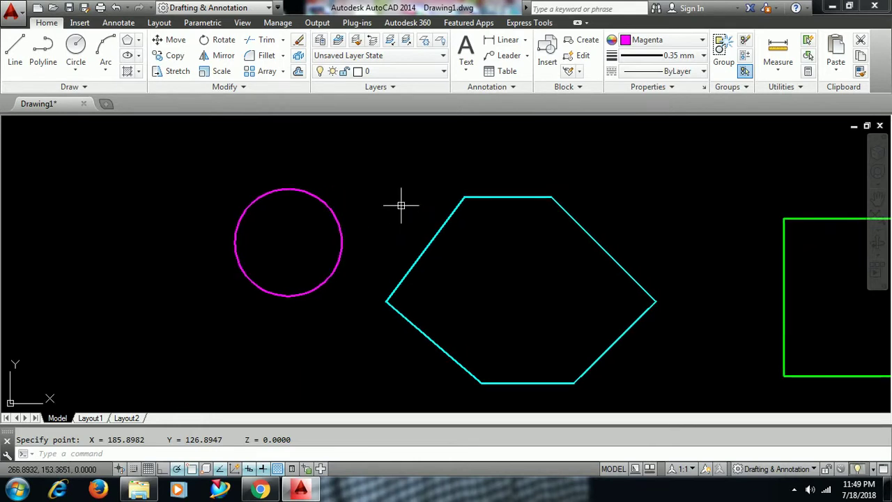
pyautogui.write('UCSIC')
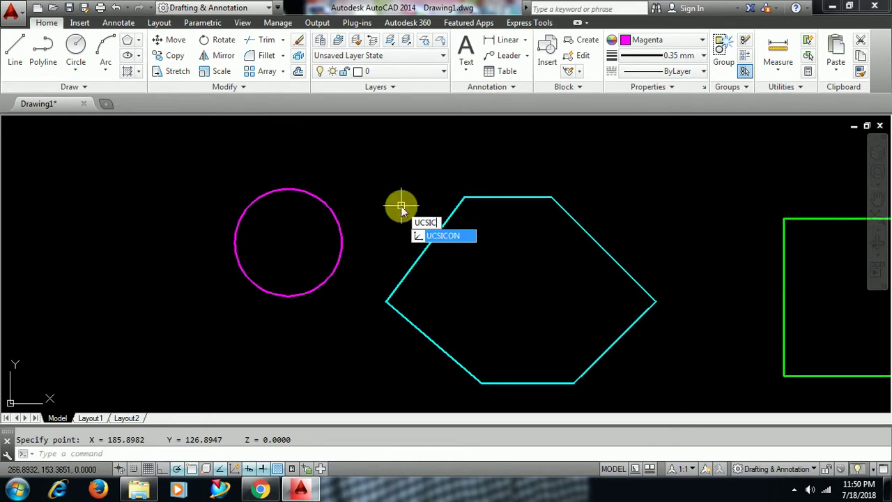
pyautogui.write('ON')
pyautogui.press('Return')
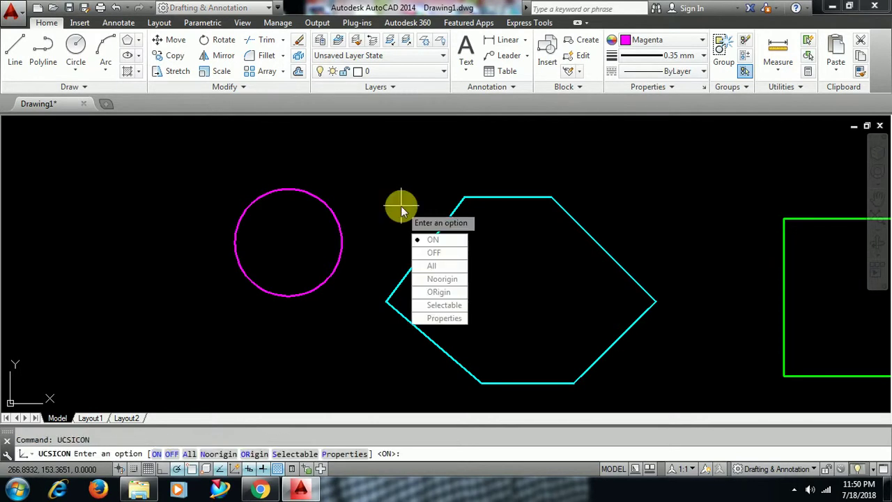
pyautogui.press('Down')
pyautogui.press('Down')
pyautogui.press('Down')
pyautogui.press('Down')
pyautogui.press('Return')
# - Zoom All so all five shapes fit on screen, then recentre the view
pyautogui.scroll(-5, 442, 233)
pyautogui.scroll(4, 544, 189)
pyautogui.moveTo(544, 189); pyautogui.dragTo(494, 263, button='middle')
pyautogui.scroll(1, 479, 235)
pyautogui.scroll(-3, 478, 235)
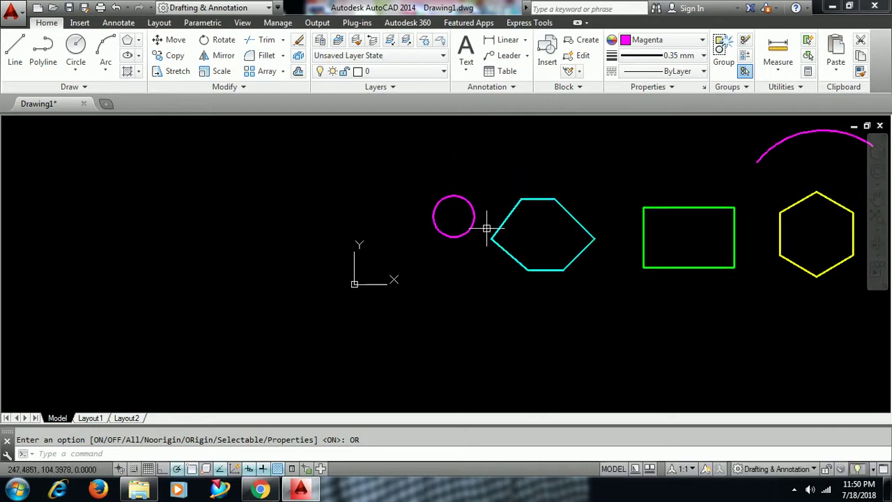
pyautogui.moveTo(494, 223); pyautogui.dragTo(534, 189, button='middle')
pyautogui.write('z')
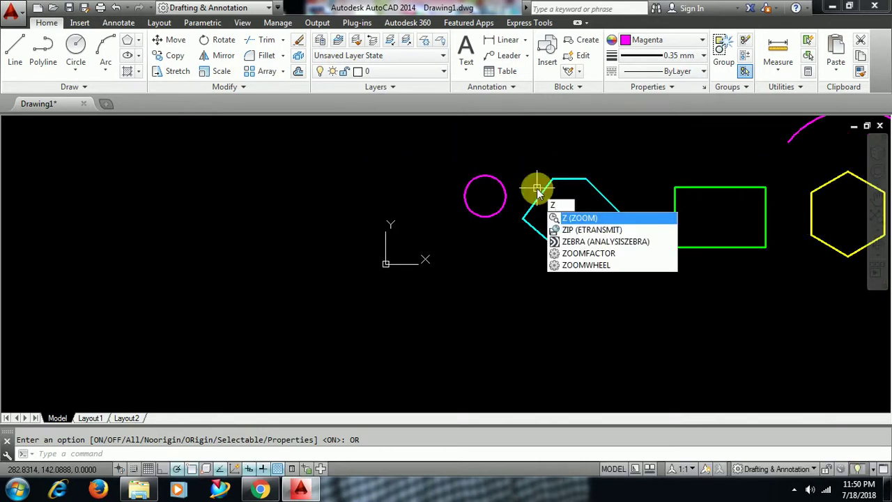
pyautogui.press('Return')
pyautogui.write('a')
pyautogui.press('Return')
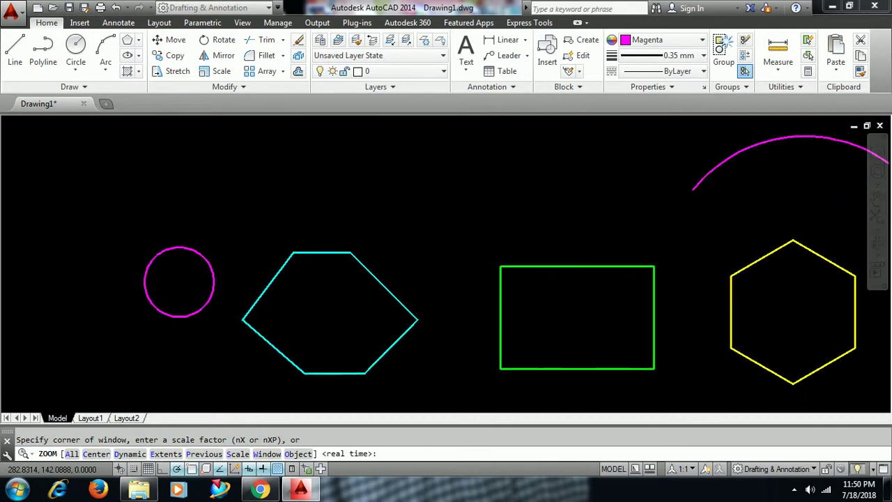
pyautogui.scroll(-3, 432, 210)
pyautogui.scroll(1, 435, 209)
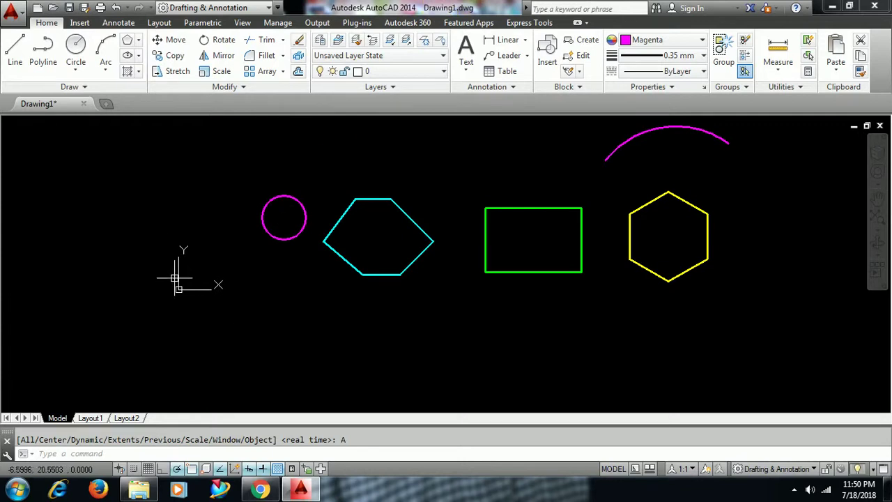
pyautogui.moveTo(200, 286); pyautogui.dragTo(235, 299, button='middle')
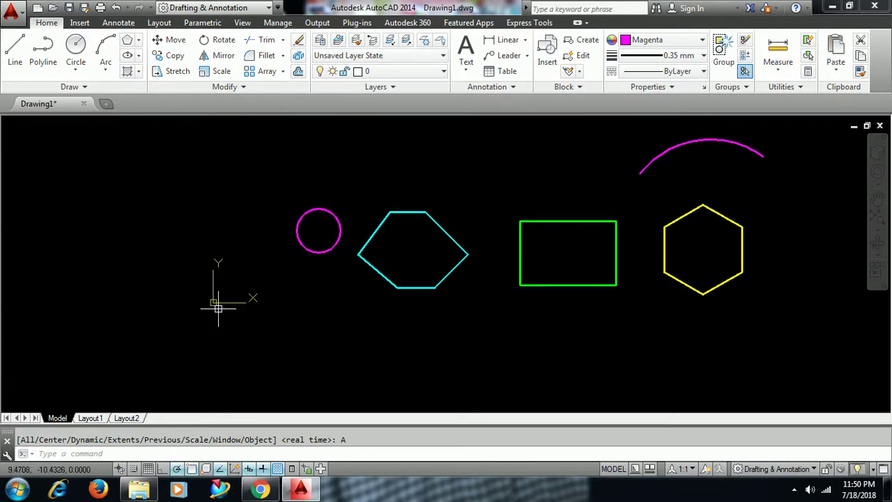
pyautogui.scroll(2, 339, 285)
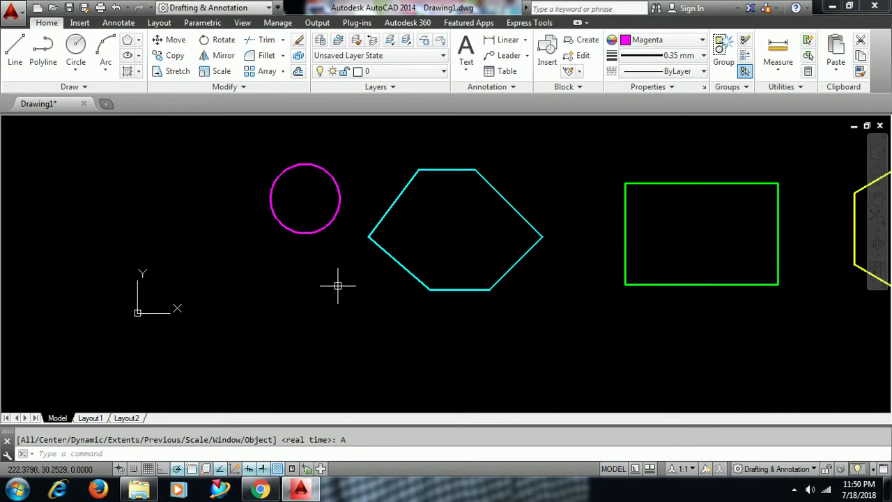
pyautogui.moveTo(339, 285); pyautogui.dragTo(344, 297, button='middle')
pyautogui.scroll(-2, 347, 293)
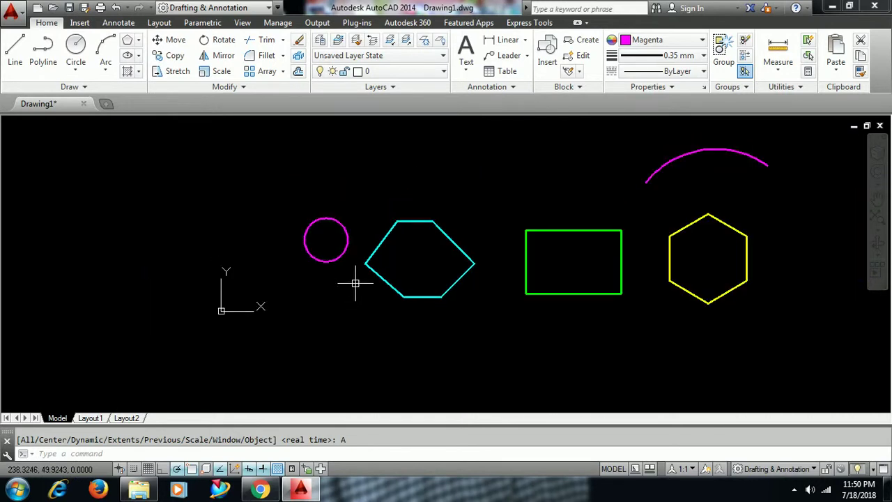
# - Identify the cyan hexagon's lower-left vertex: X 324.5278, Y 25.9100, Z 0
pyautogui.write('id')
pyautogui.press('Return')
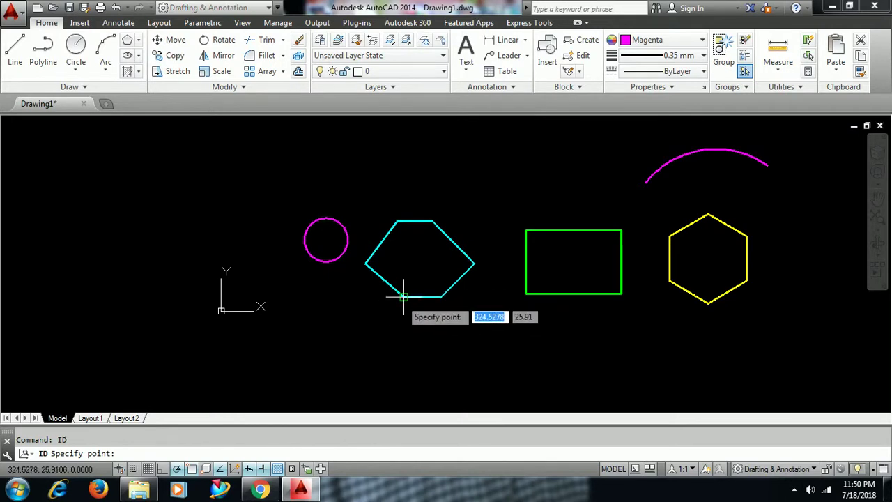
pyautogui.click(403, 296)
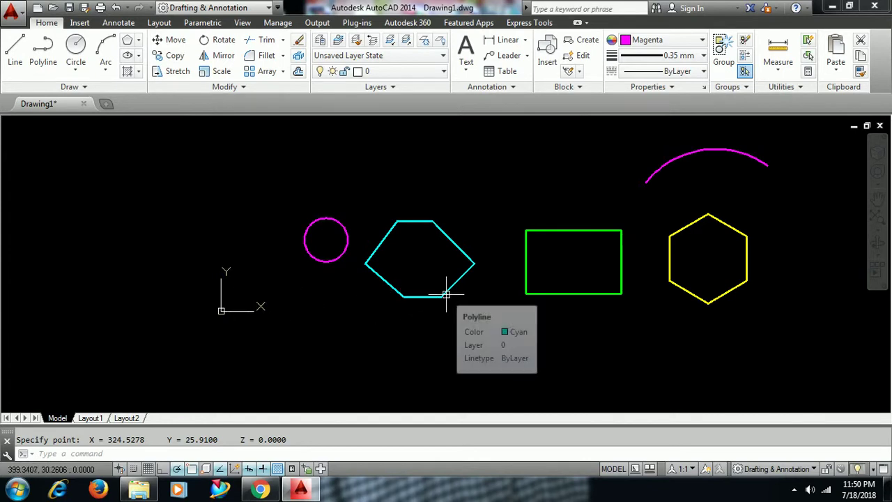
pyautogui.press('Escape')
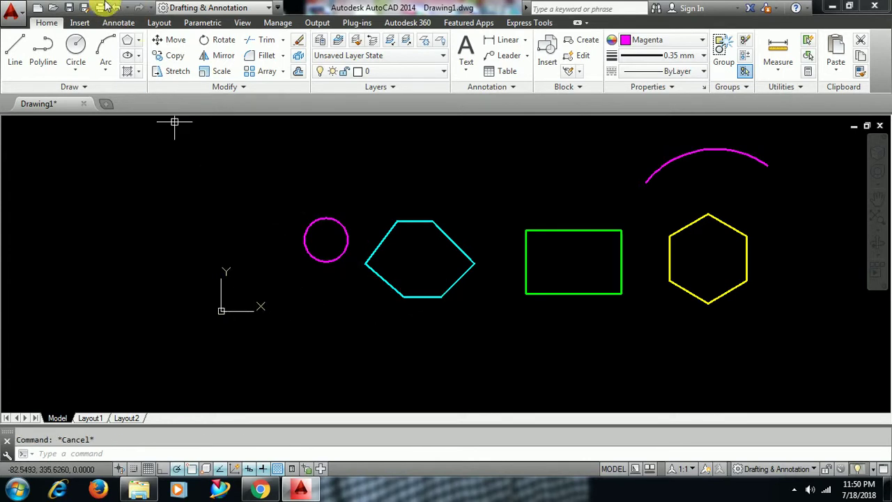
# - Draw a second circle centred below and left of the origin
pyautogui.click(75, 45)
pyautogui.moveTo(331, 359); pyautogui.dragTo(413, 317, button='middle')
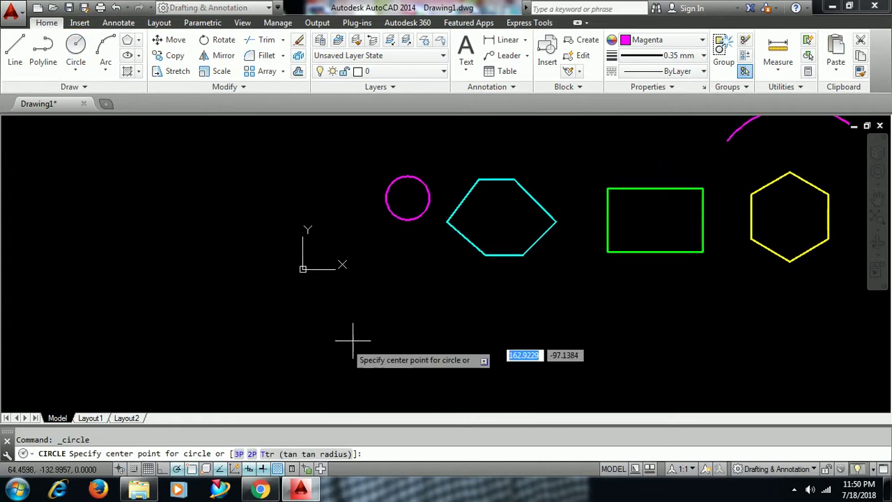
pyautogui.click(234, 341)
pyautogui.click(224, 322)
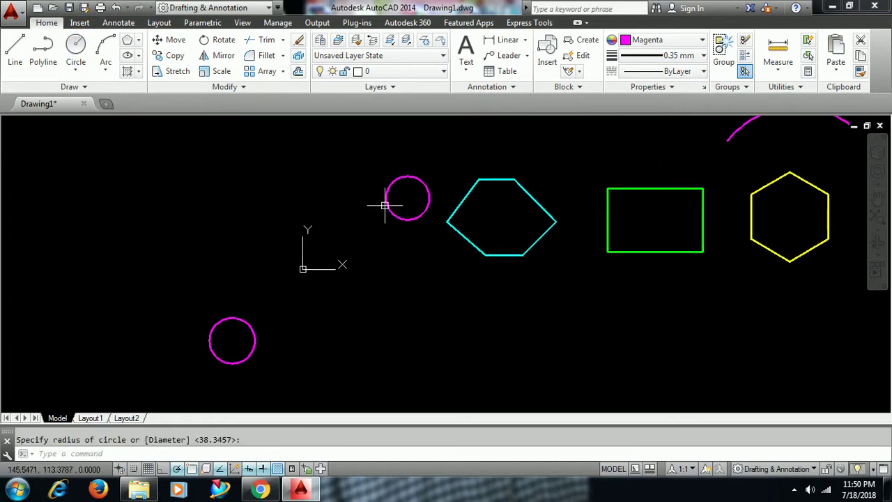
# - Identify the new circle's centre point: X -125.5161, Y -126.0556, Z 0
pyautogui.write('I')
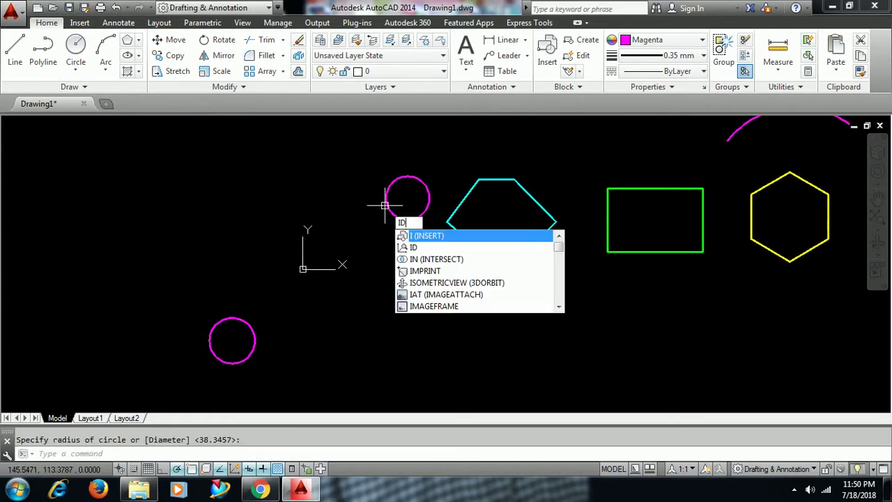
pyautogui.write('D')
pyautogui.press('Return')
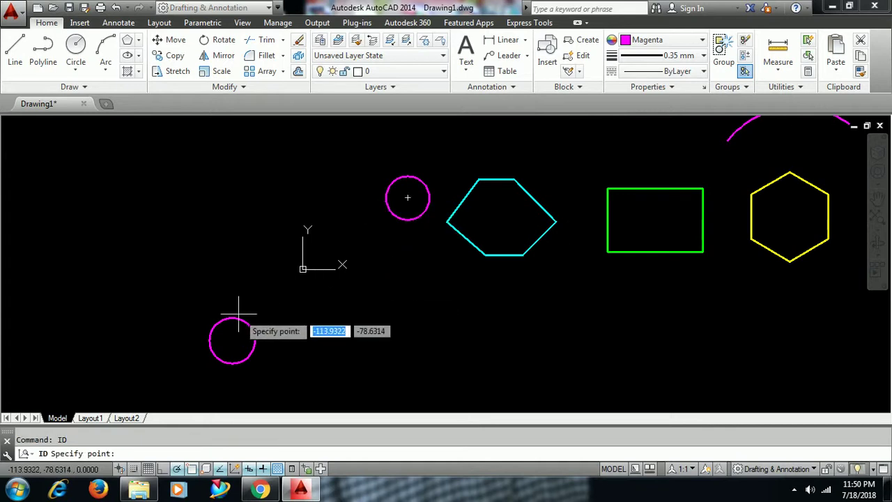
pyautogui.click(233, 338)
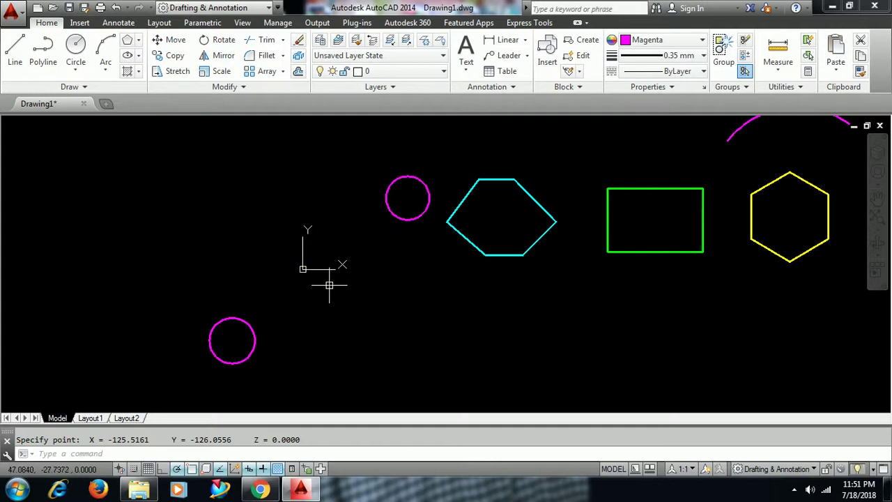
# - Draw a short horizontal line to the left of the origin
pyautogui.click(15, 46)
pyautogui.click(218, 261)
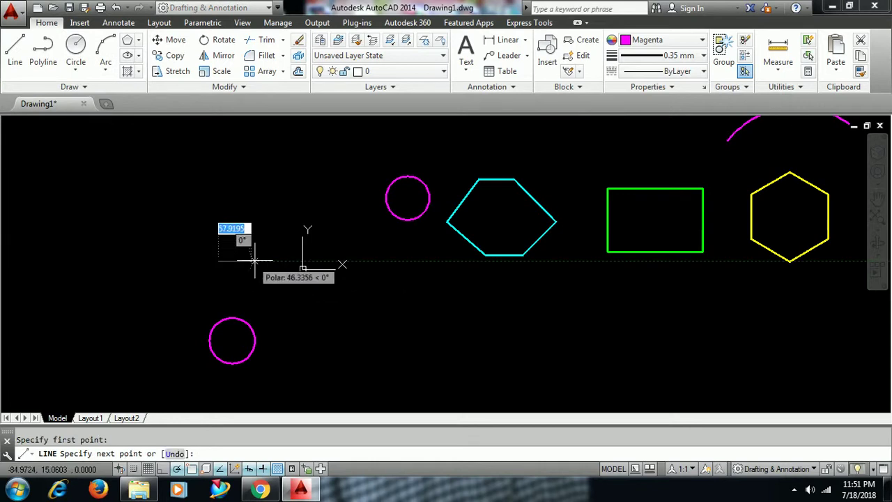
pyautogui.rightClick(279, 219)
pyautogui.click(310, 225)
pyautogui.scroll(4, 283, 247)
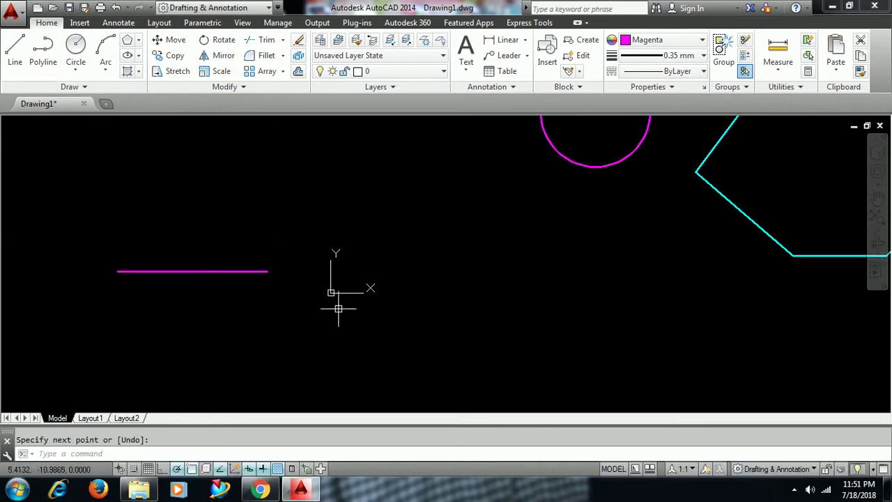
pyautogui.scroll(-2, 309, 260)
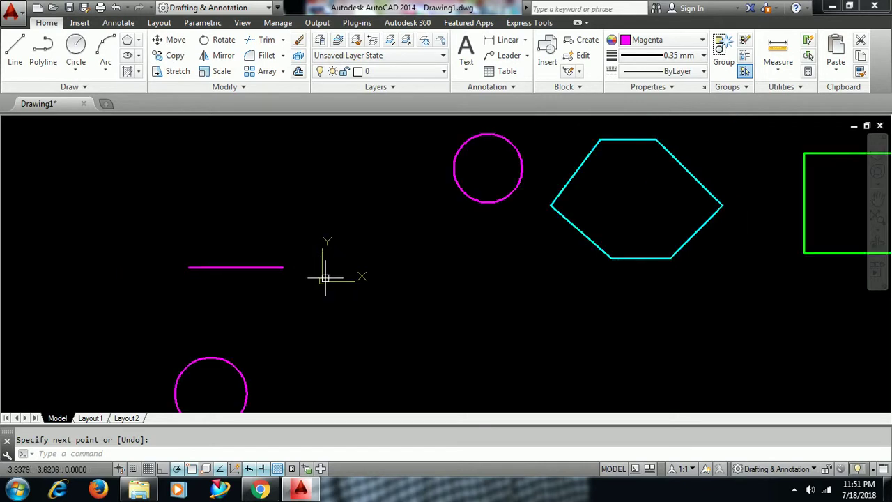
pyautogui.scroll(2, 325, 275)
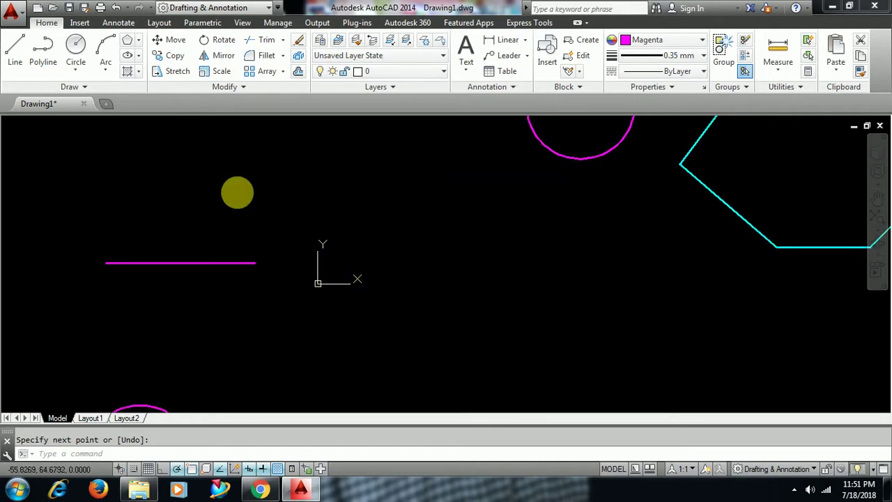
pyautogui.moveTo(235, 193); pyautogui.dragTo(239, 186, button='middle')
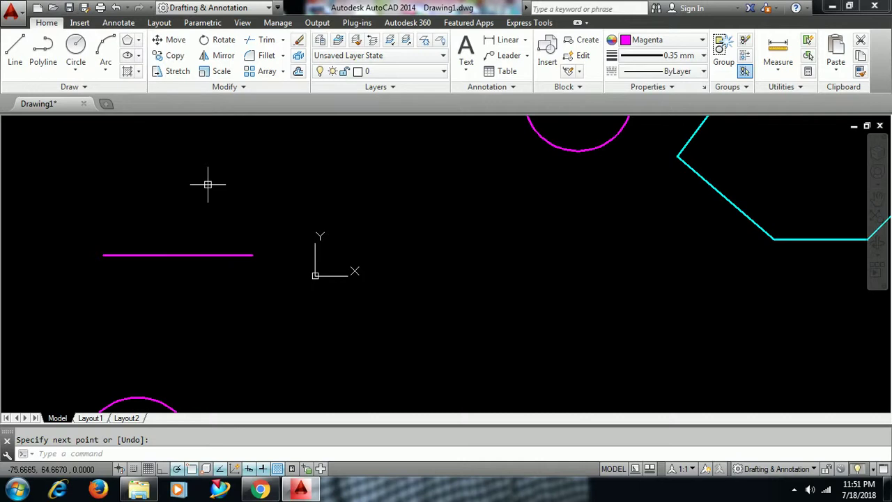
# - Identify the line's right endpoint: X -44.4288, Y 15.0603, Z 0
pyautogui.write('ID')
pyautogui.press('Return')
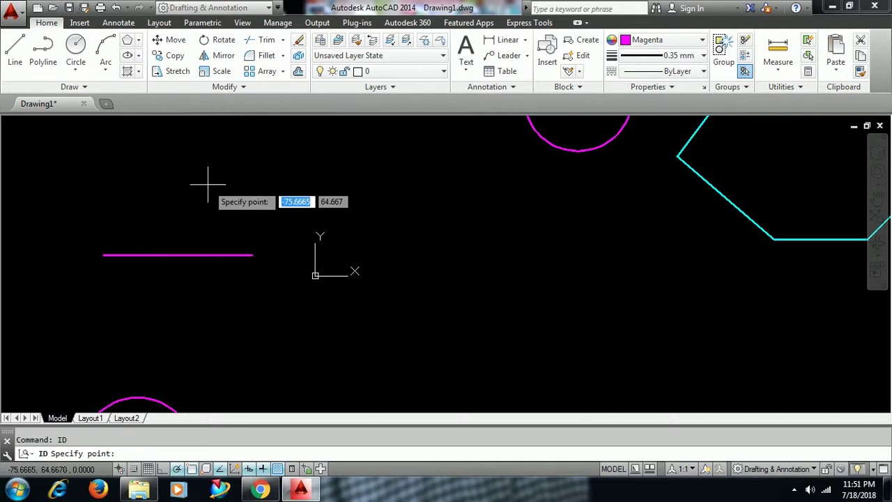
pyautogui.click(253, 254)
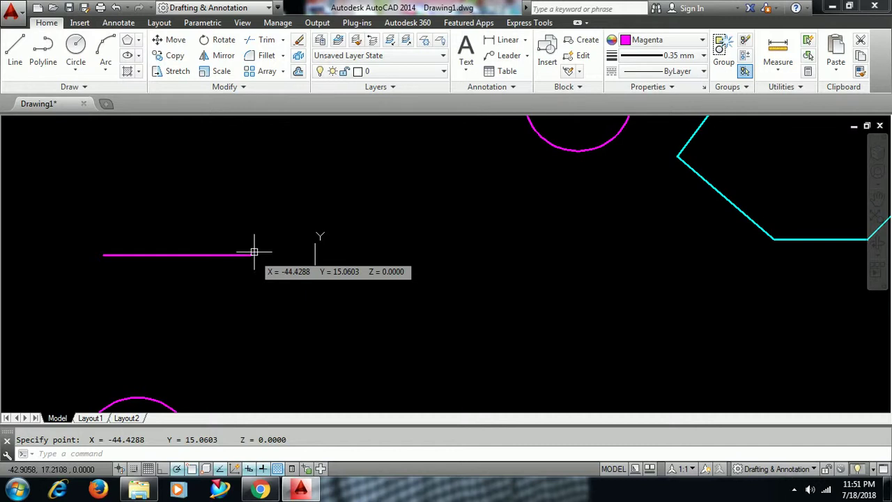
pyautogui.scroll(-4, 453, 168)
pyautogui.moveTo(522, 201); pyautogui.dragTo(411, 314, button='middle')
pyautogui.scroll(2, 412, 276)
pyautogui.moveTo(412, 277)
pyautogui.mouseDown(button='middle')
pyautogui.moveTo(398, 249)
pyautogui.moveTo(418, 268)
pyautogui.mouseUp(button='middle')
pyautogui.scroll(-2, 398, 249)
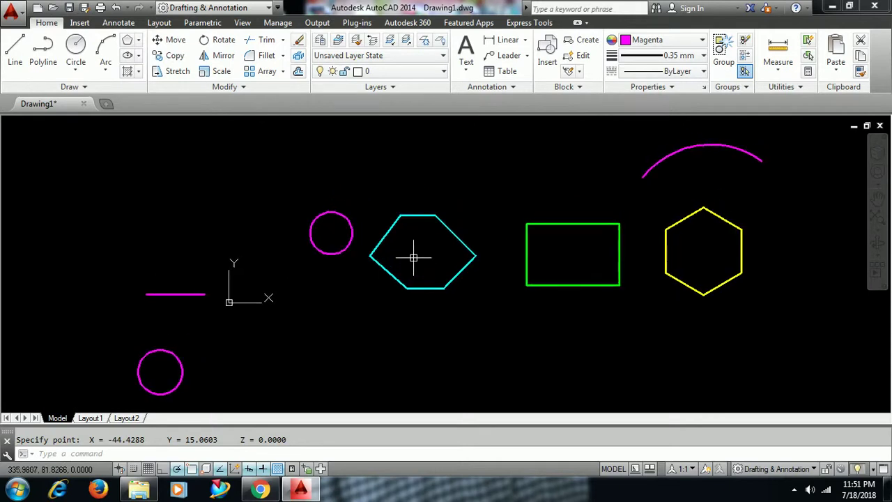